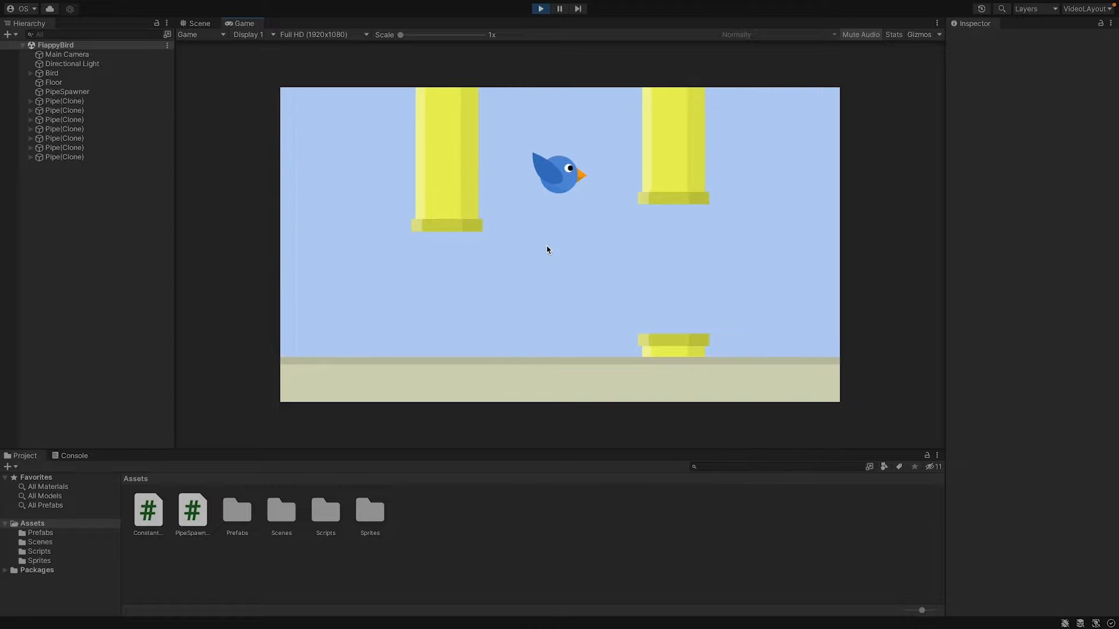
Flap the bird in the running game to test how it behaves around the pipes.
key("space")
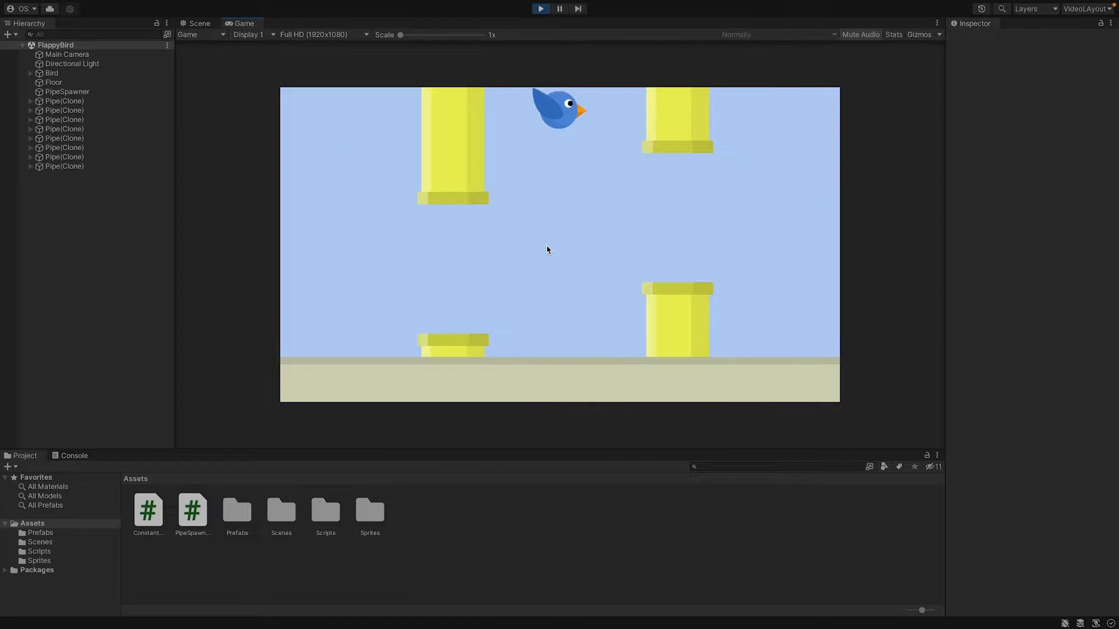
key("space")
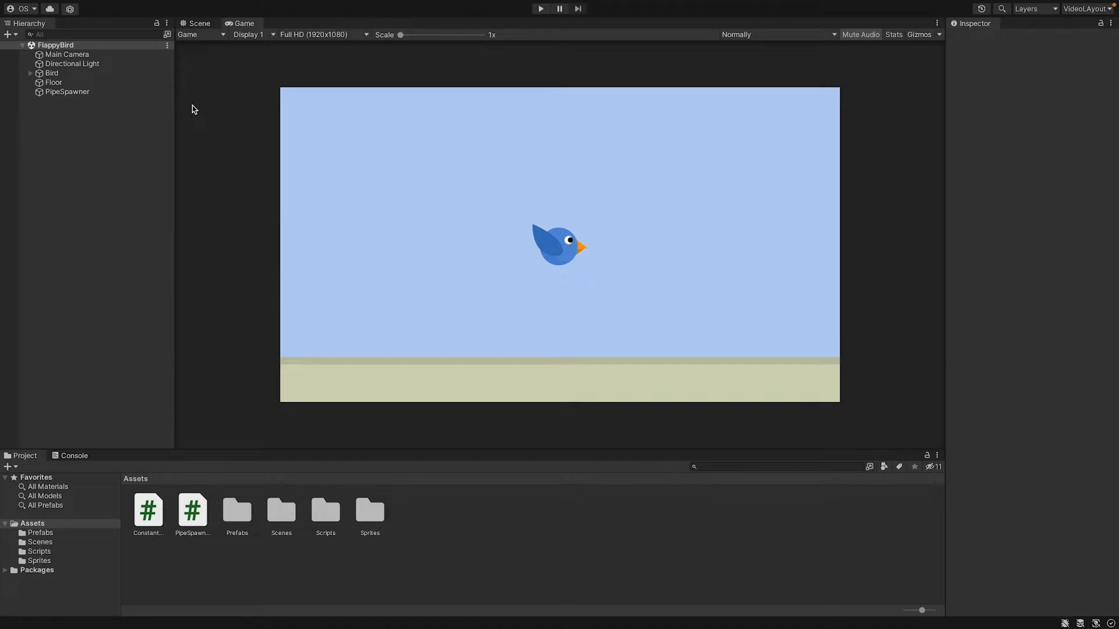
Add a Box Collider 2D component to the Floor object.
left_click(64, 86)
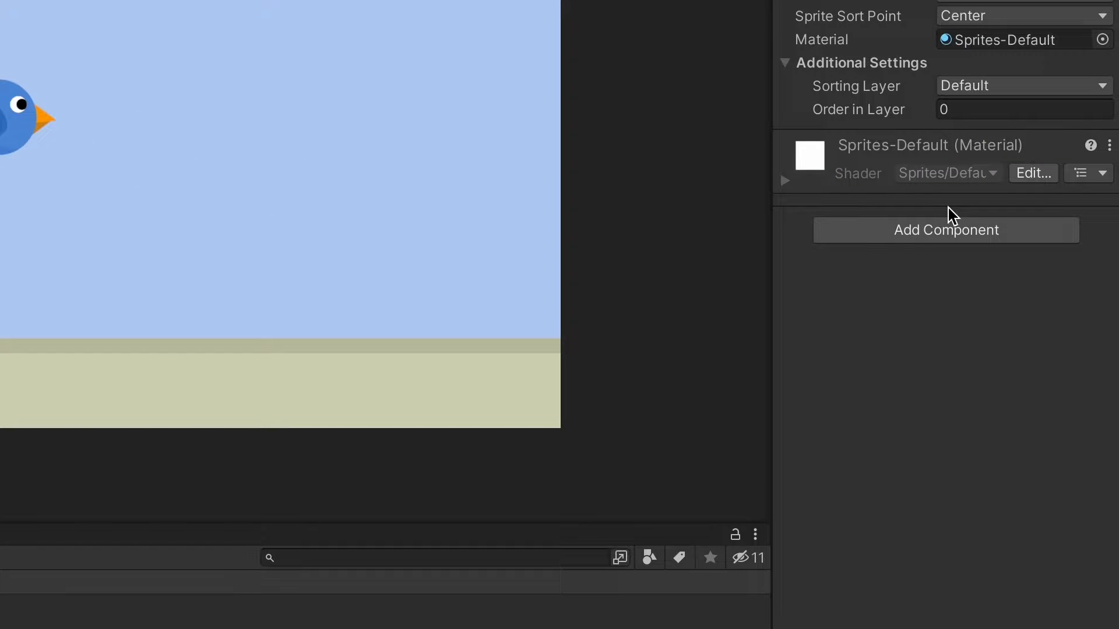
left_click(941, 236)
key("BackSpace")
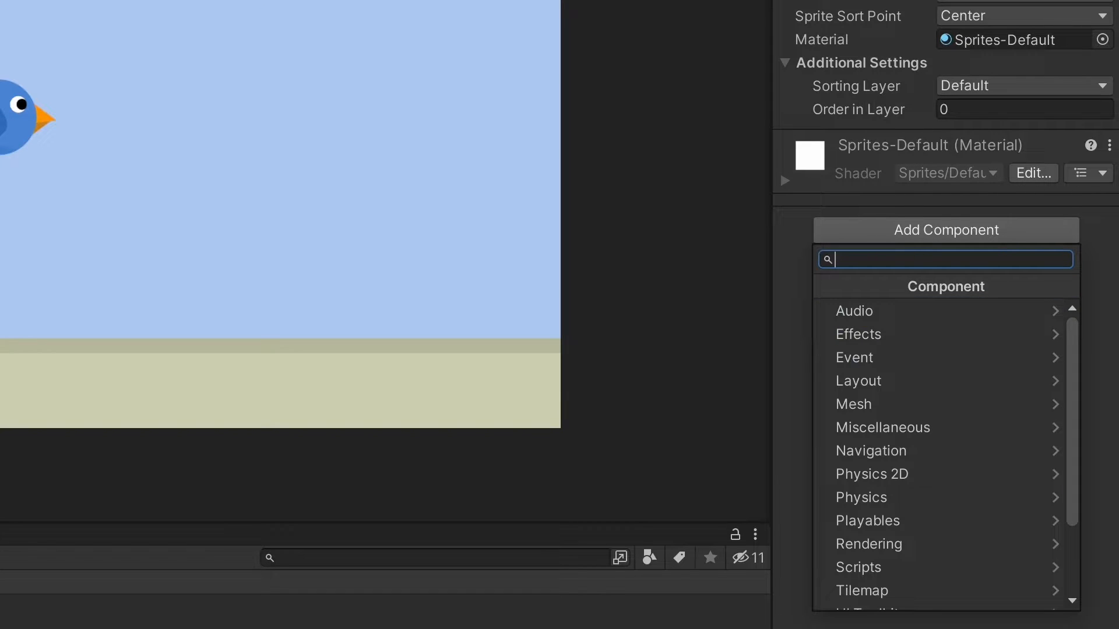
type("Coll")
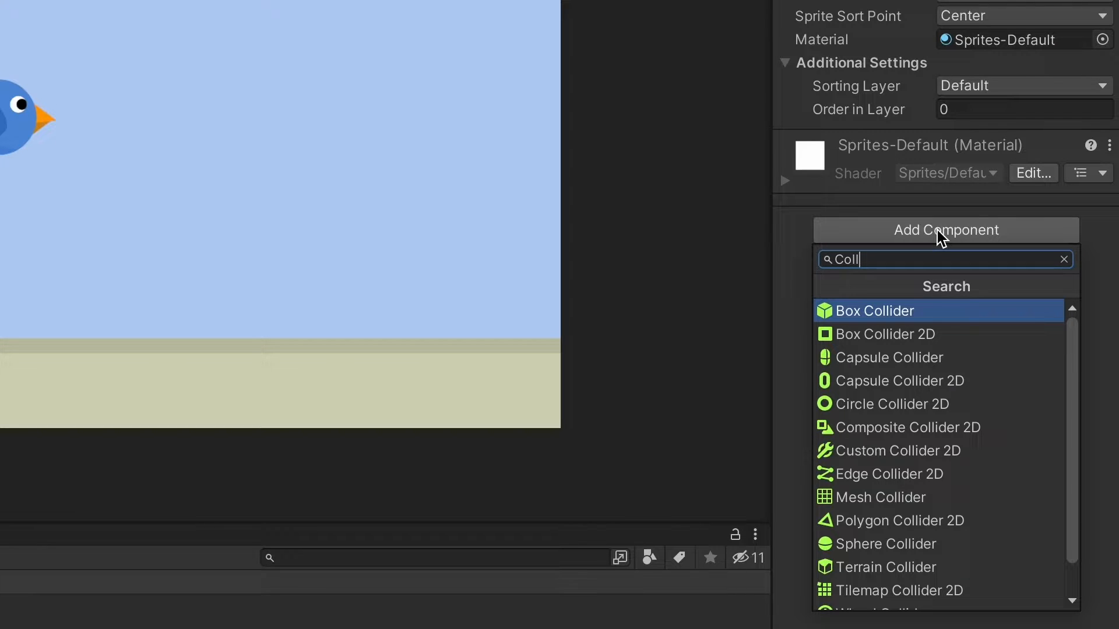
key("Down")
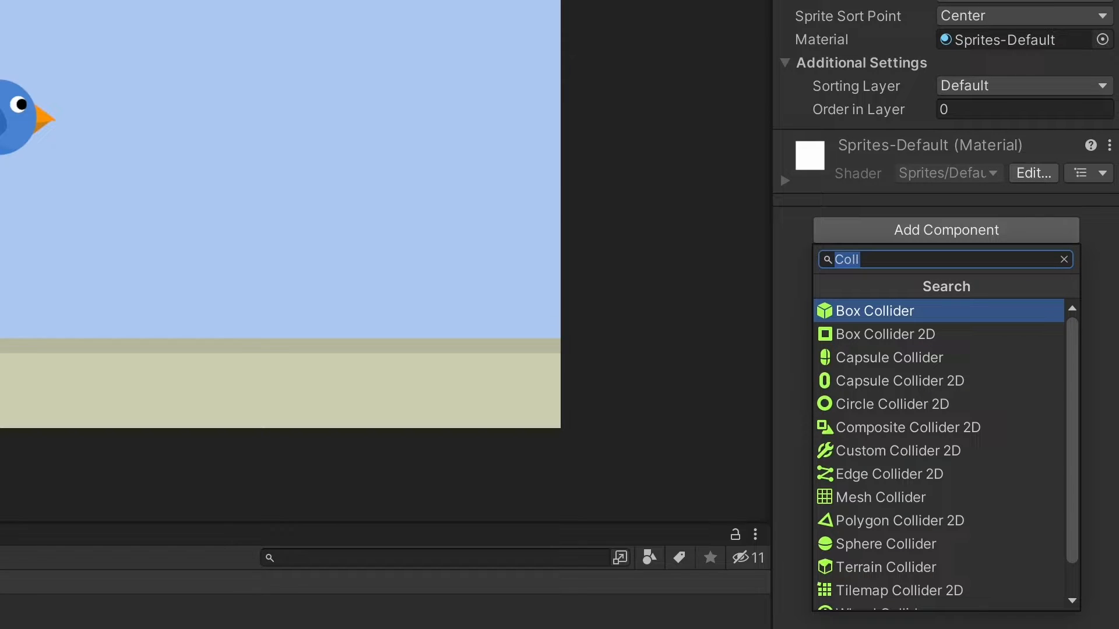
left_click(900, 337)
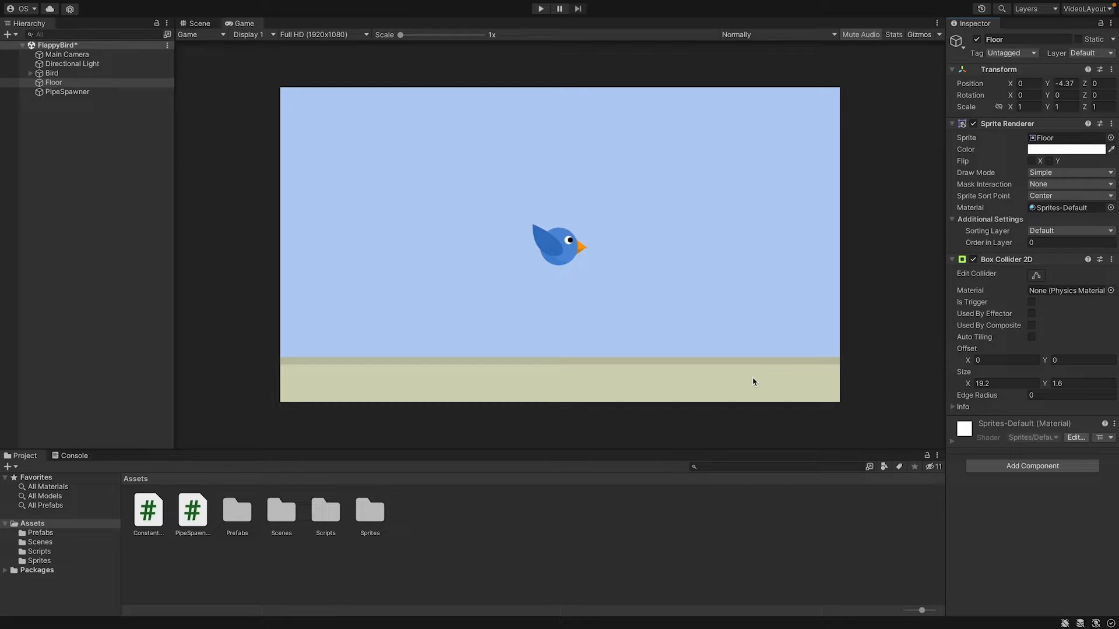
Frame the Floor in the Scene view and face it from the Back orientation.
left_click(198, 24)
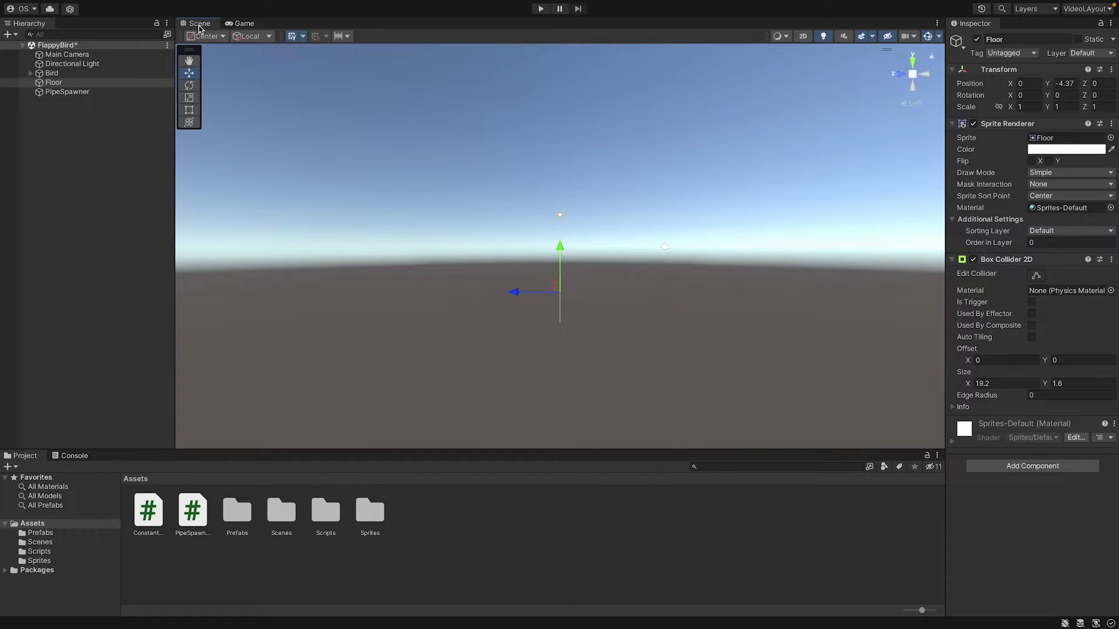
double_click(52, 83)
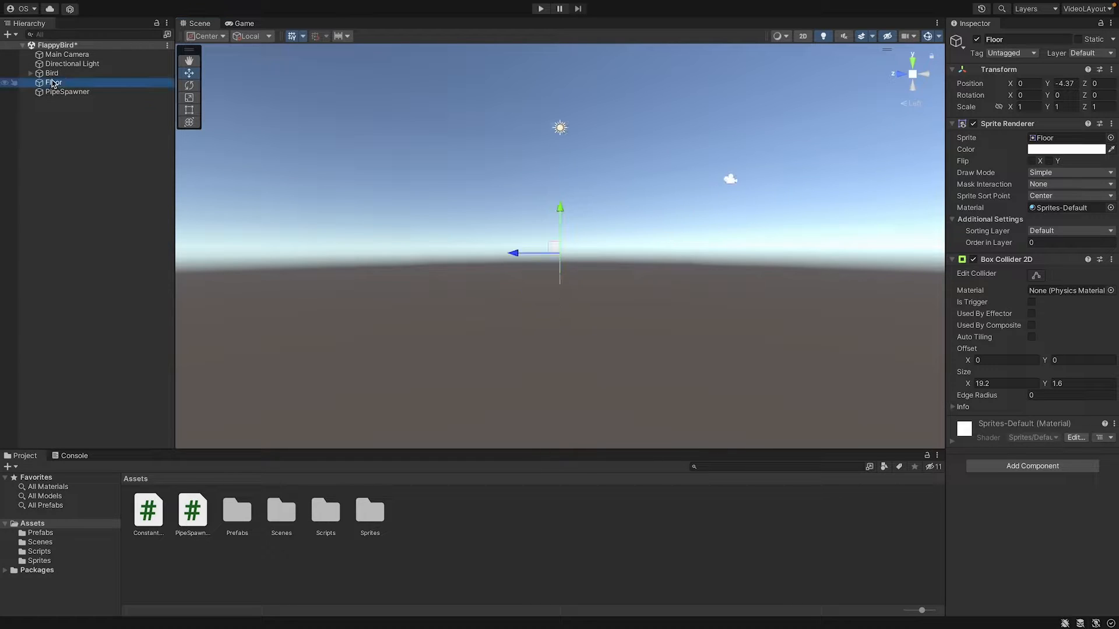
left_click(902, 79)
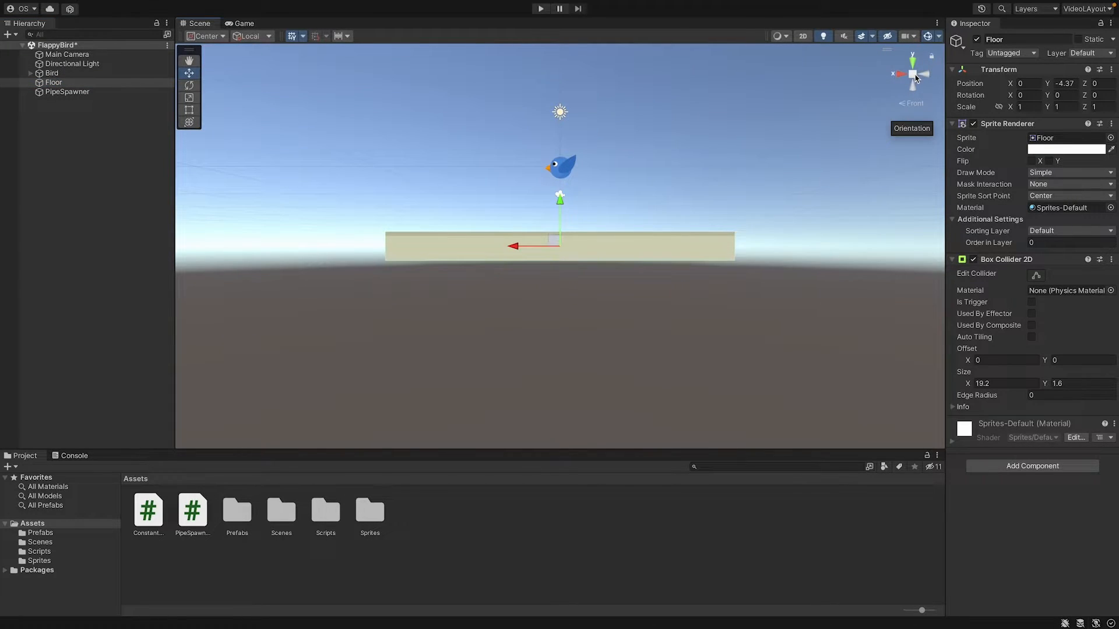
left_click(927, 75)
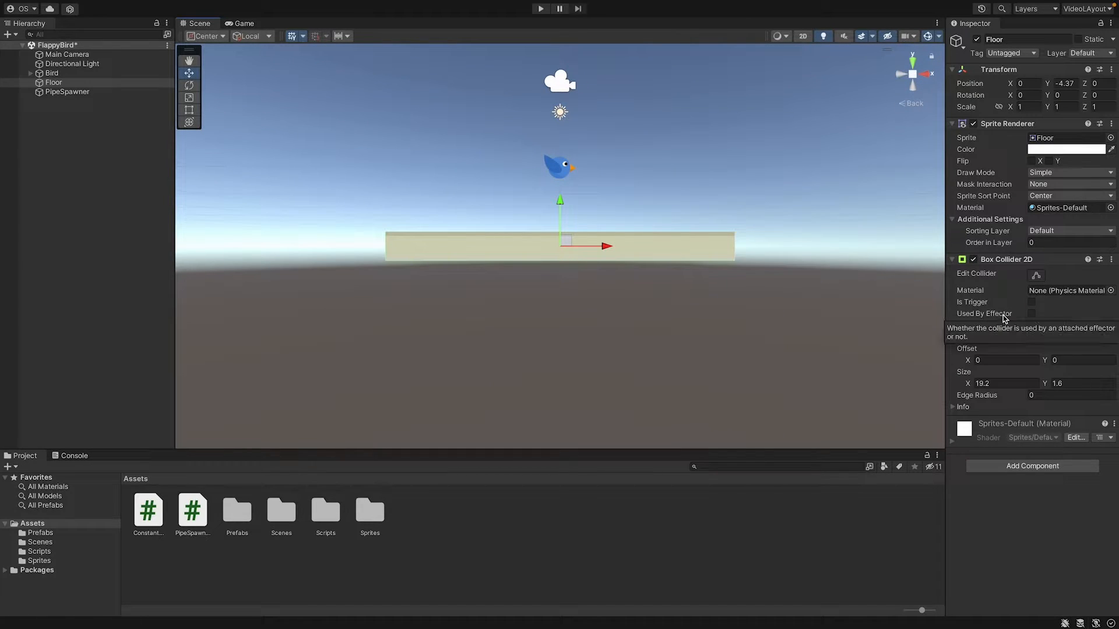
Try stretching the Floor's box collider slightly beyond its upper edge in collider edit mode, and undo the change.
left_click(1035, 277)
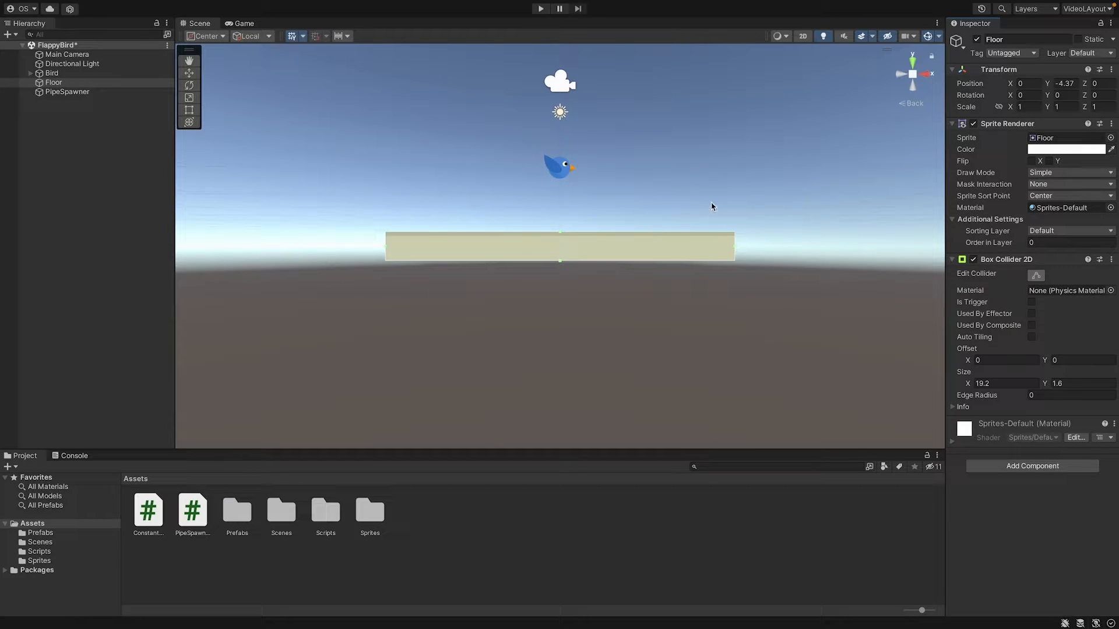
mouse_move(561, 235)
left_mouse_down()
mouse_move(562, 215)
mouse_move(560, 229)
left_mouse_up()
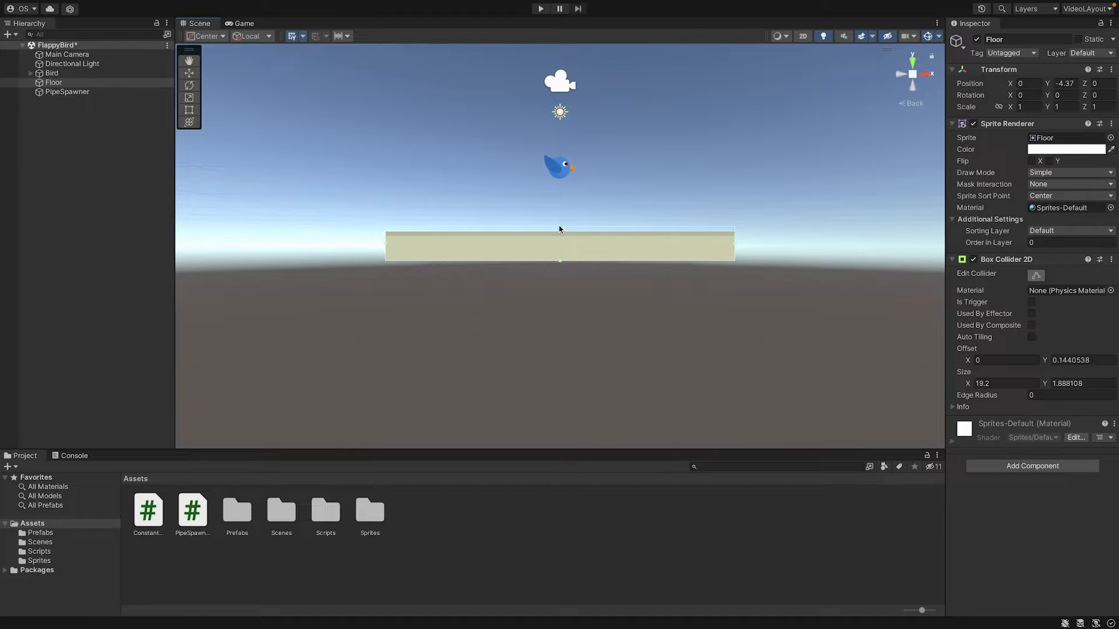
key("super+z")
key("super+z")
key("super+z")
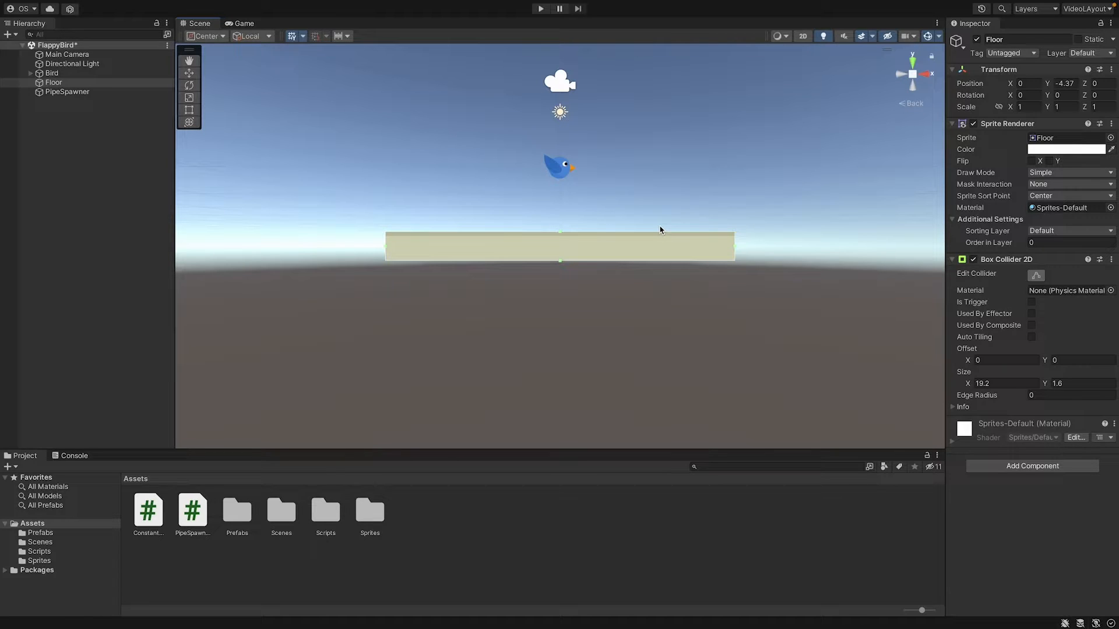
Add a Circle Collider 2D component to the Bird object.
left_click(49, 74)
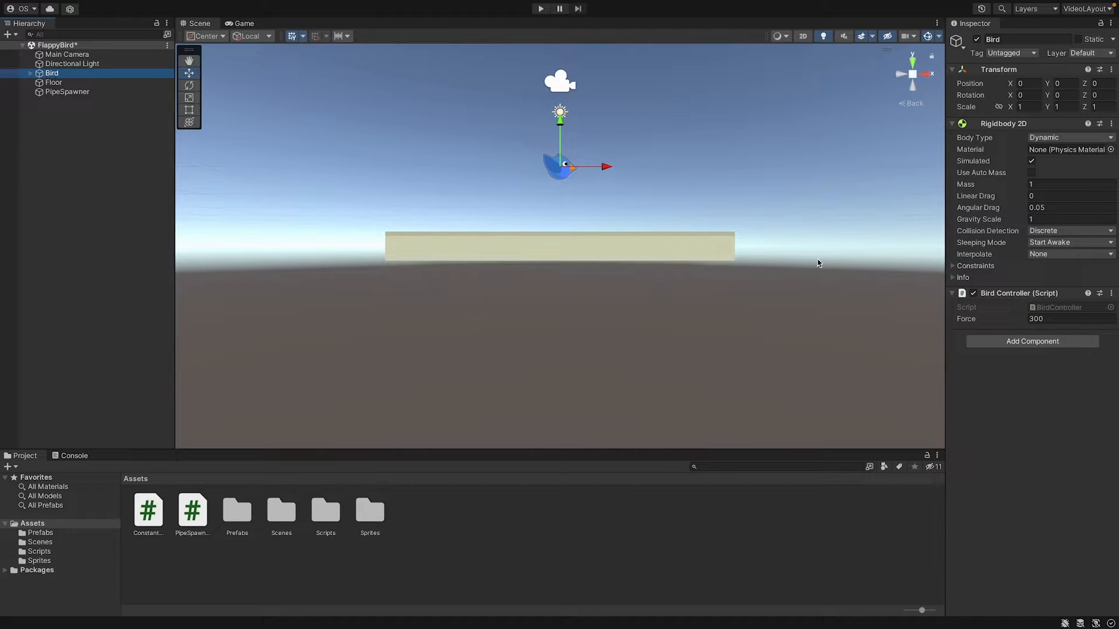
left_click(1004, 342)
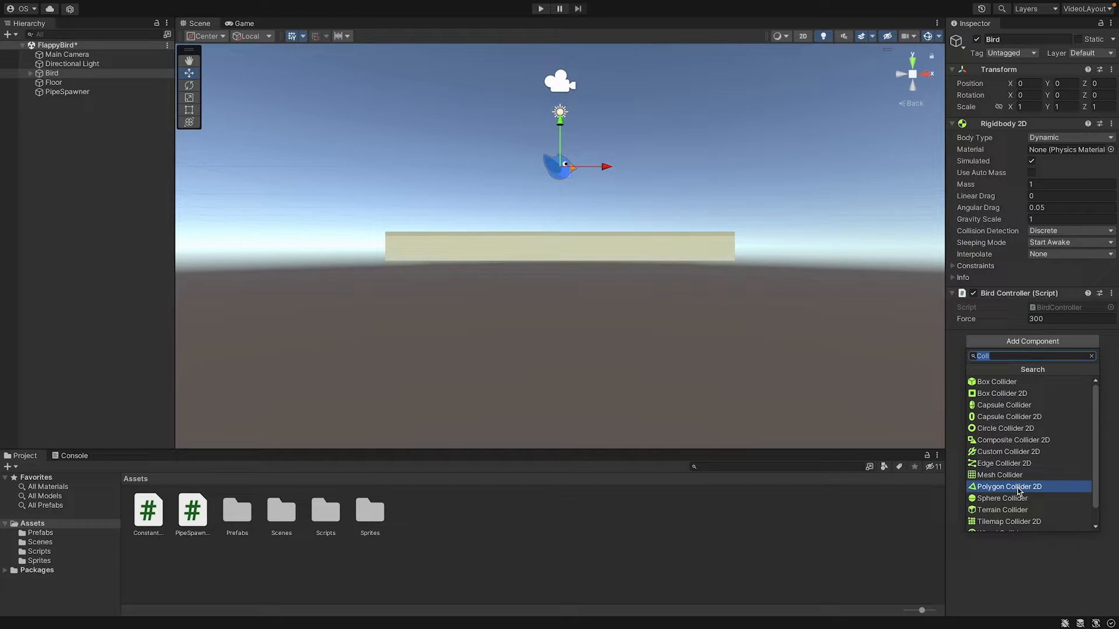
left_click(1024, 430)
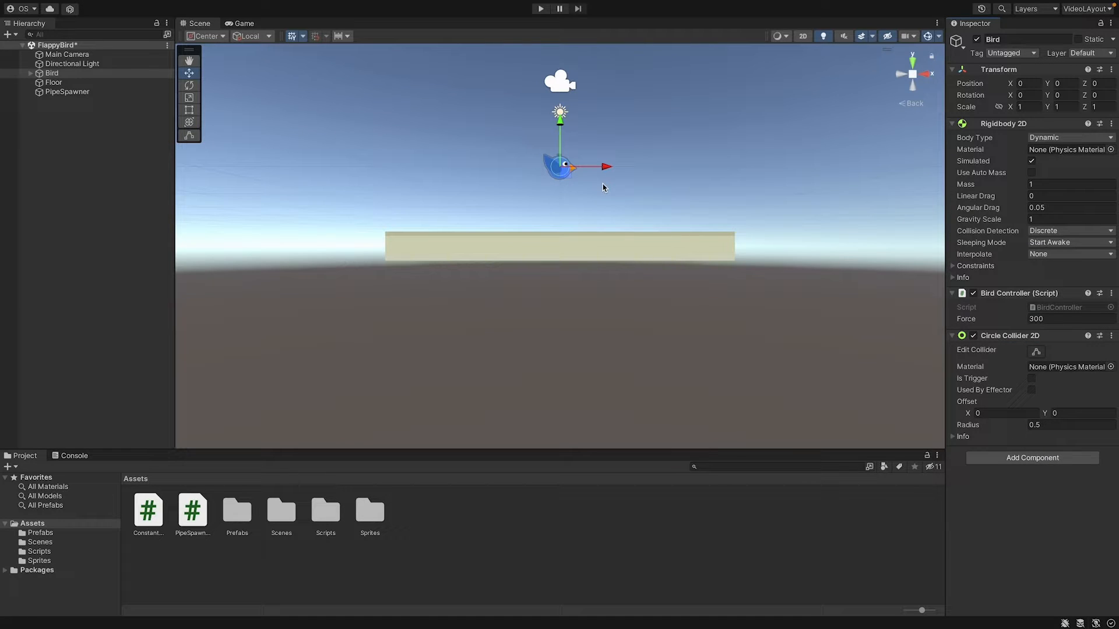
Fit the Bird's circle collider to its round body, radius about 0.61 and offset about X -0.04, Y -0.06, and play-test the game.
scroll(574, 158, "down", 1)
scroll(575, 158, "up", 3)
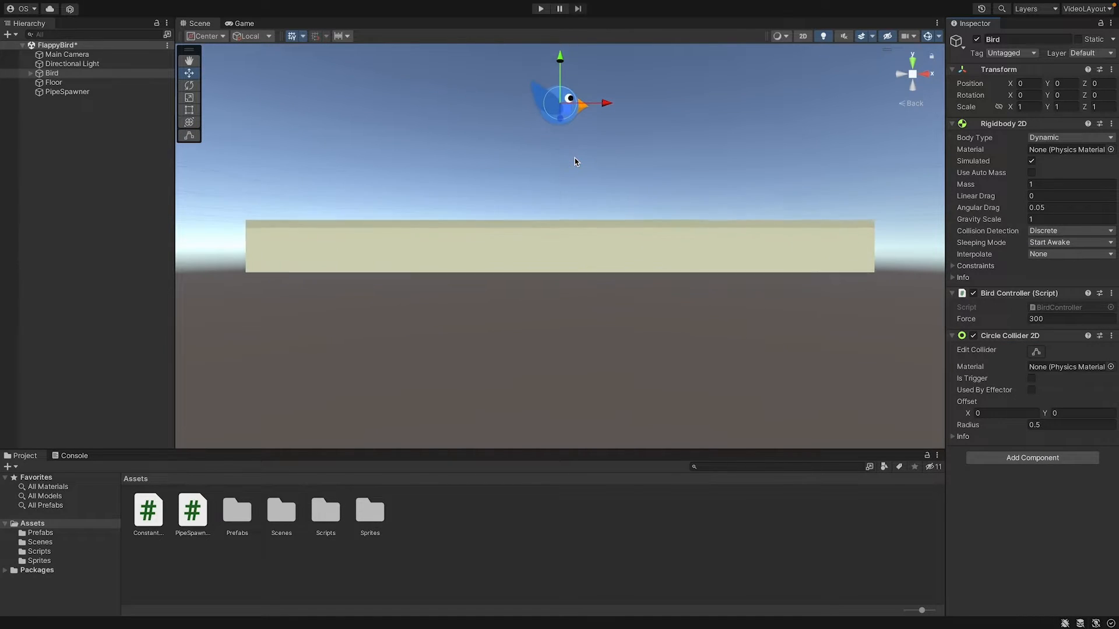
double_click(53, 74)
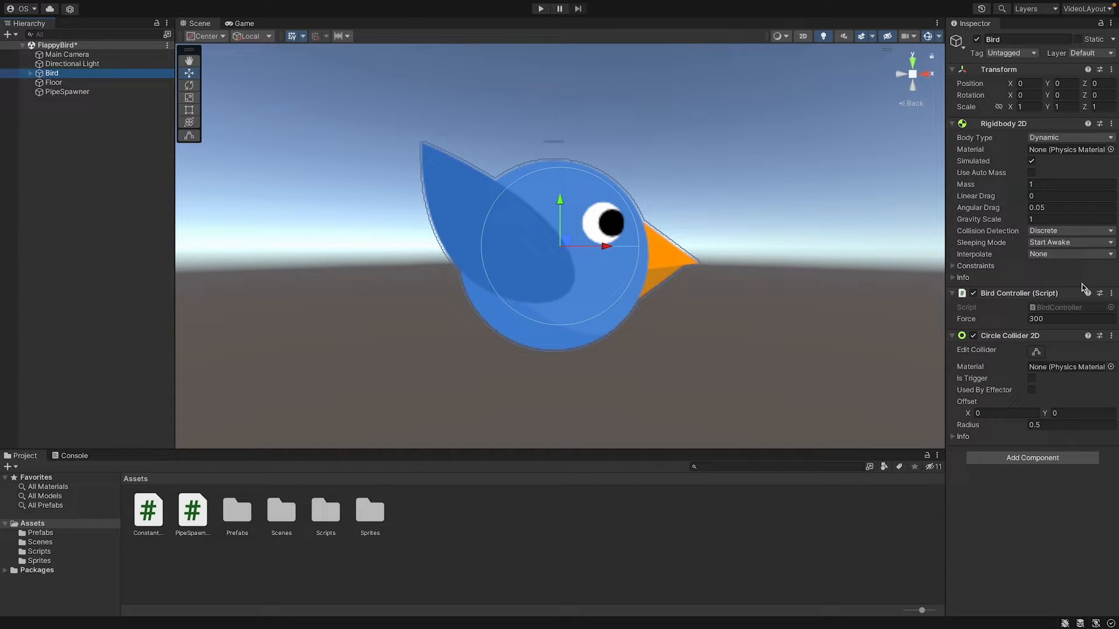
left_click(1035, 352)
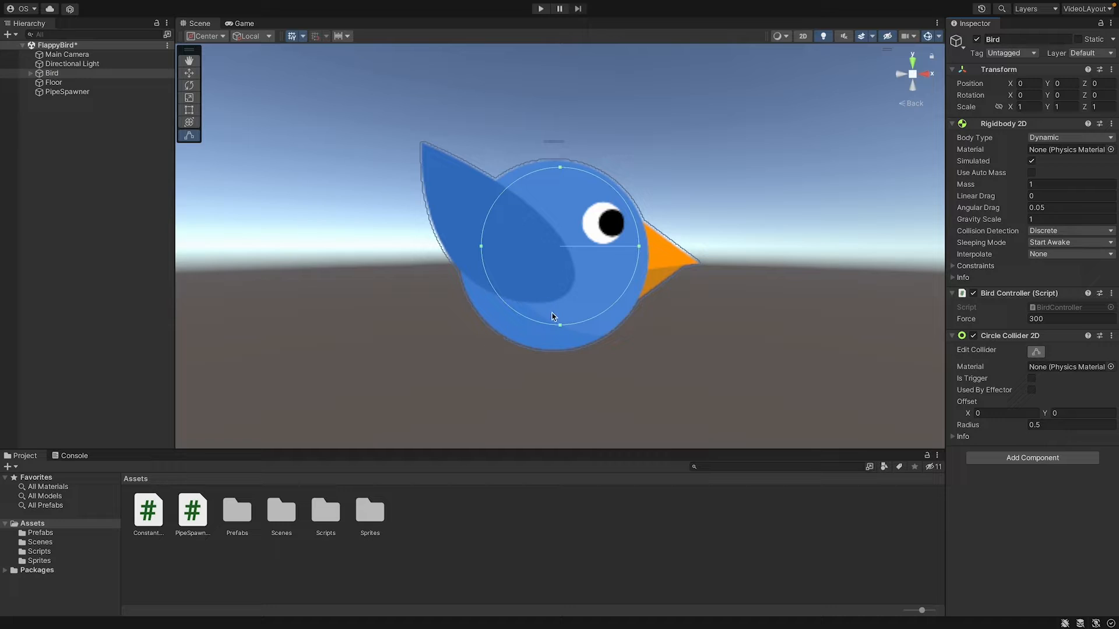
left_click(561, 325)
left_click_drag(560, 326, 559, 351)
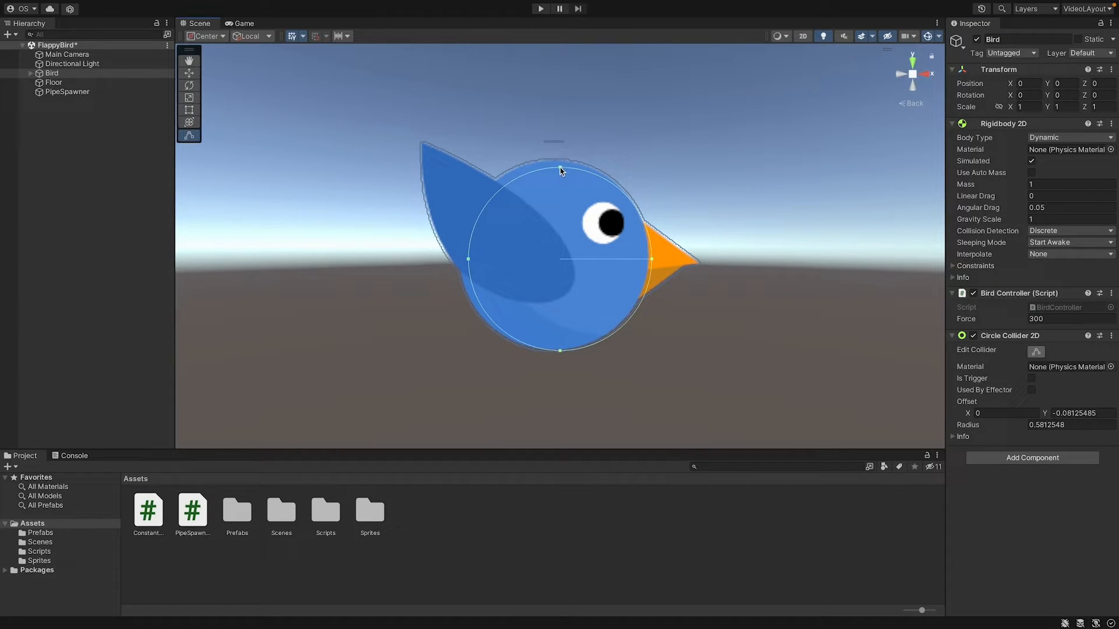
left_click_drag(559, 168, 558, 160)
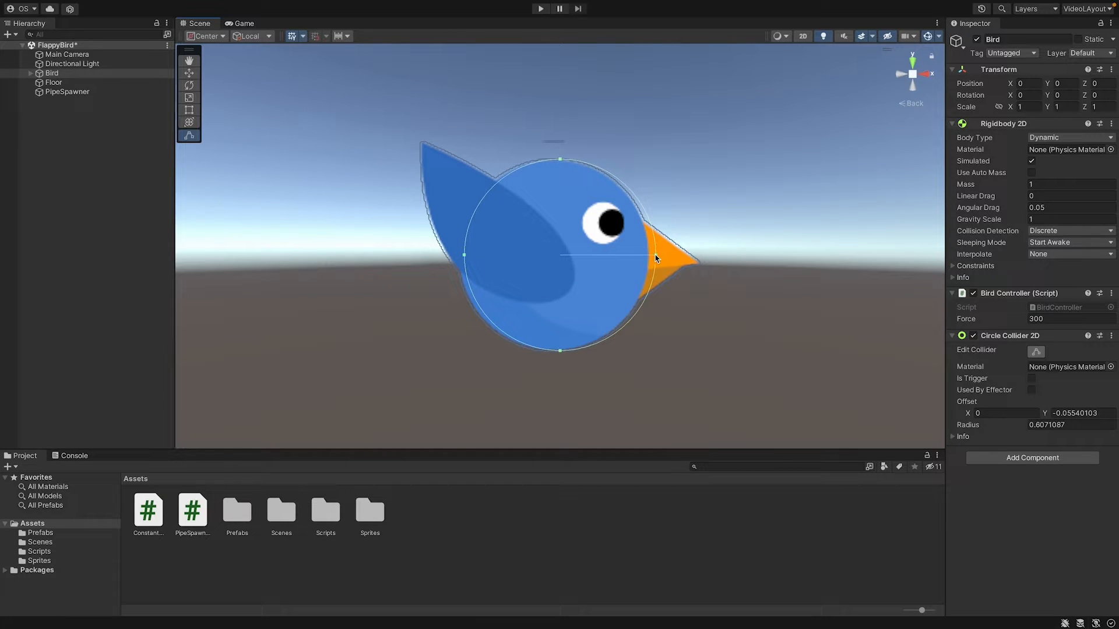
left_click_drag(656, 255, 646, 256)
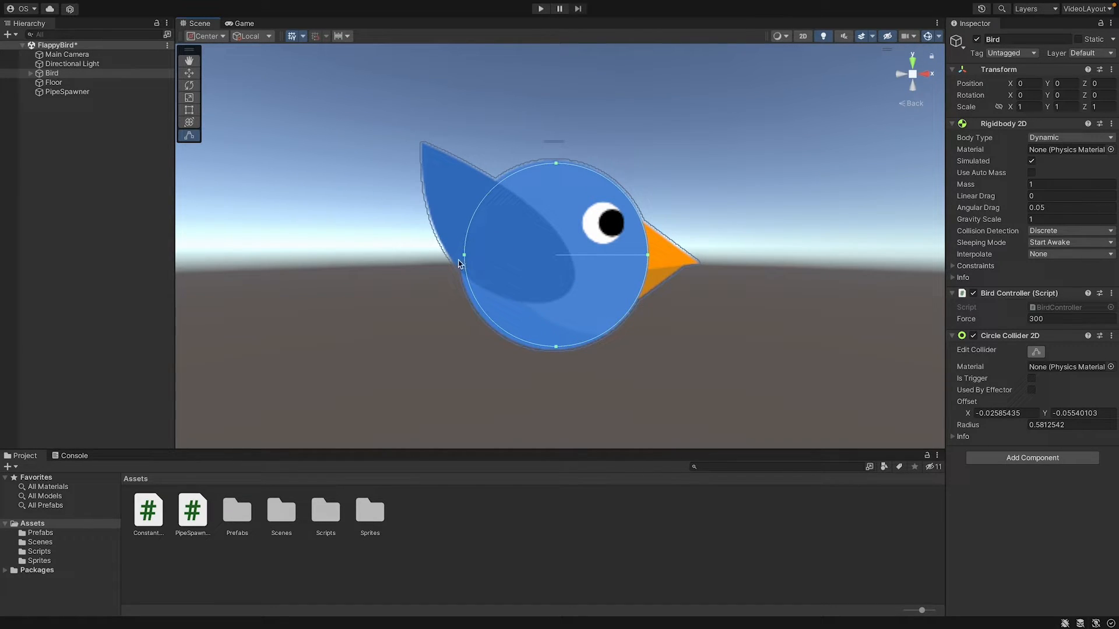
left_click_drag(464, 257, 458, 255)
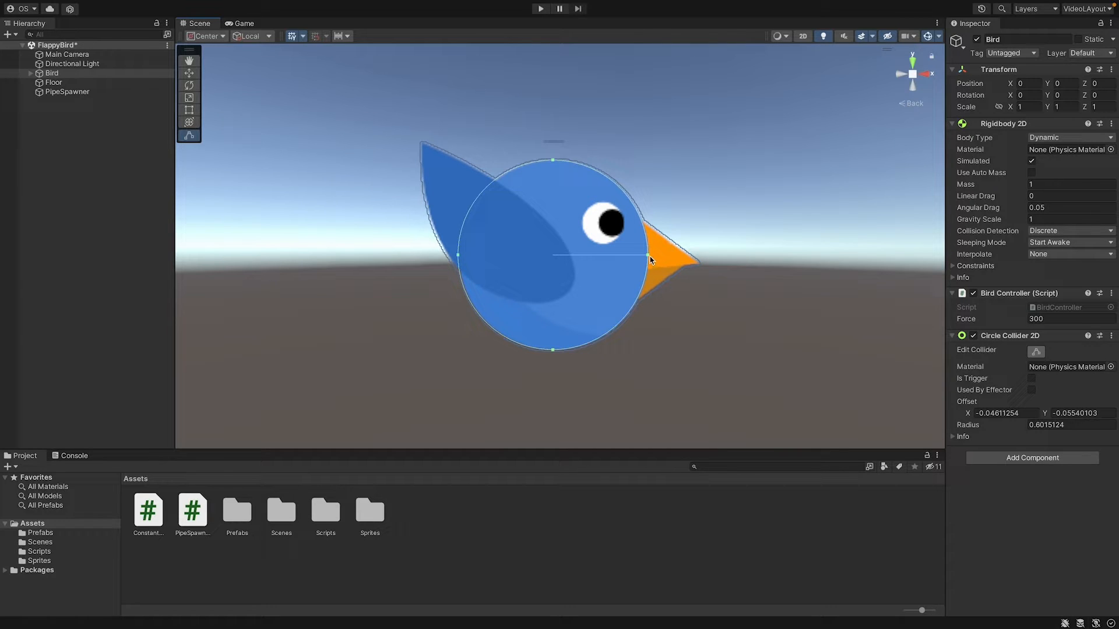
mouse_move(646, 257)
left_mouse_down()
mouse_move(699, 258)
mouse_move(651, 267)
left_mouse_up()
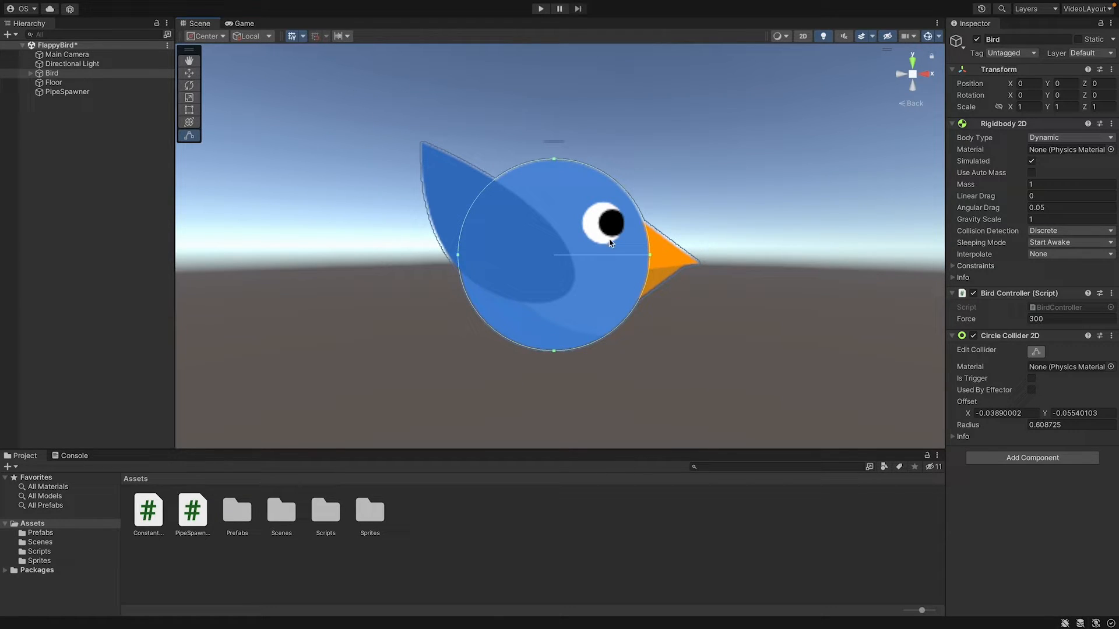
left_click(542, 10)
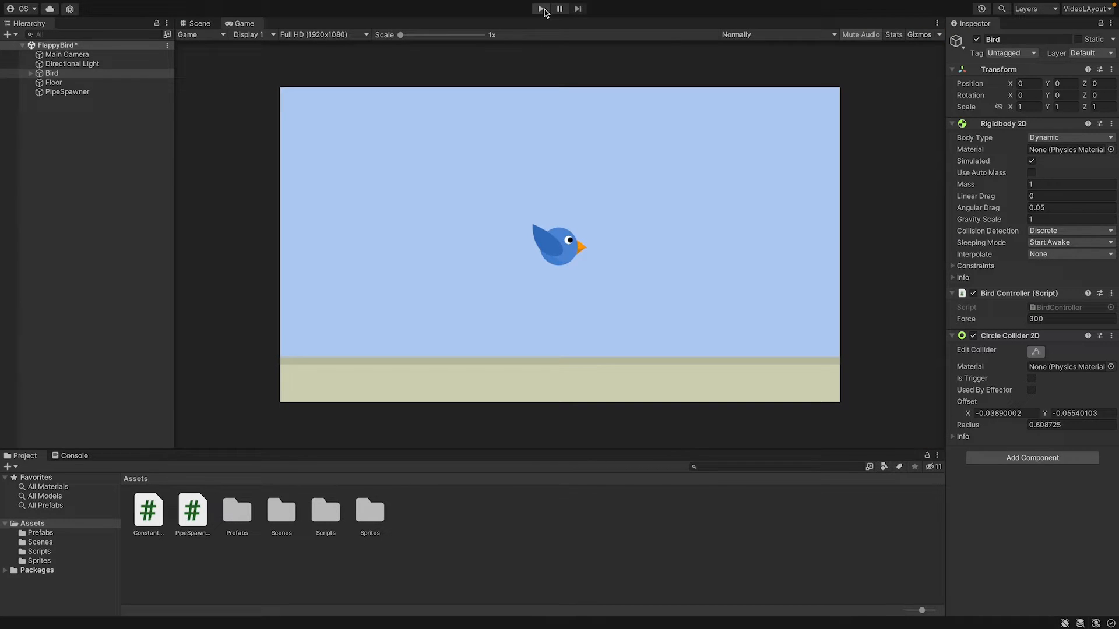
Open the Pipe prefab for editing and add a Box Collider 2D to its PipeDown object.
left_click(56, 533)
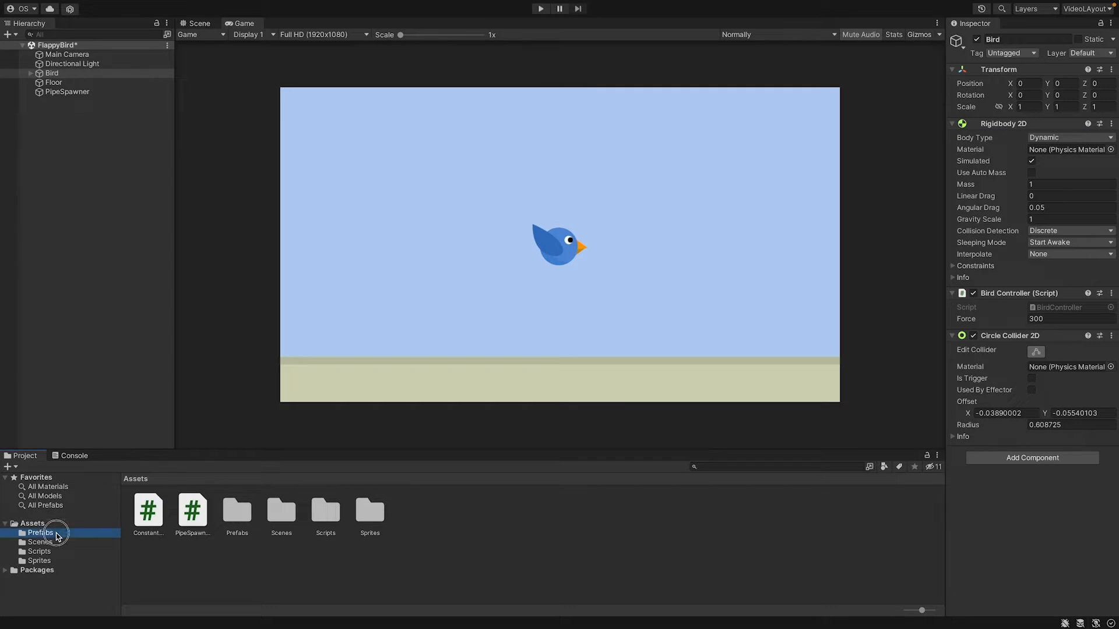
double_click(150, 511)
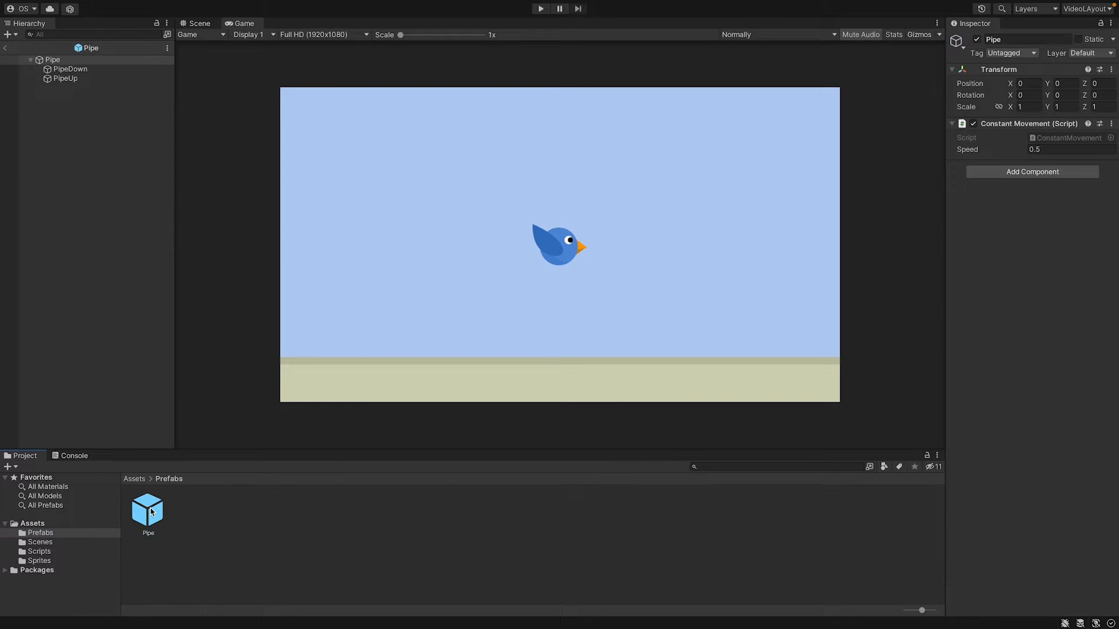
left_click(87, 69)
left_click(990, 303)
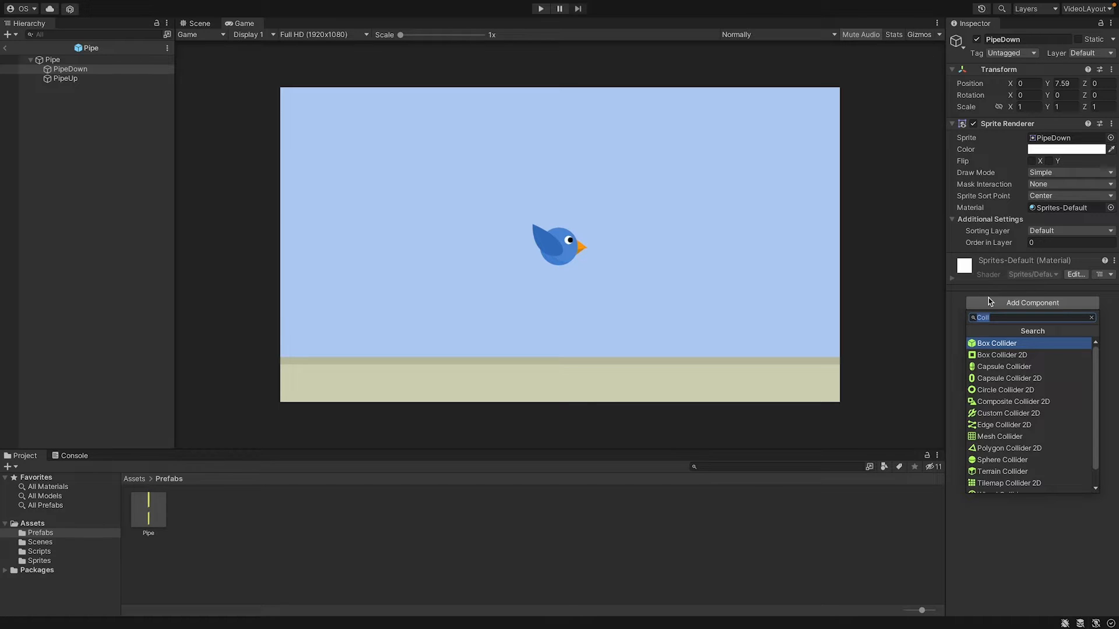
left_click(1007, 355)
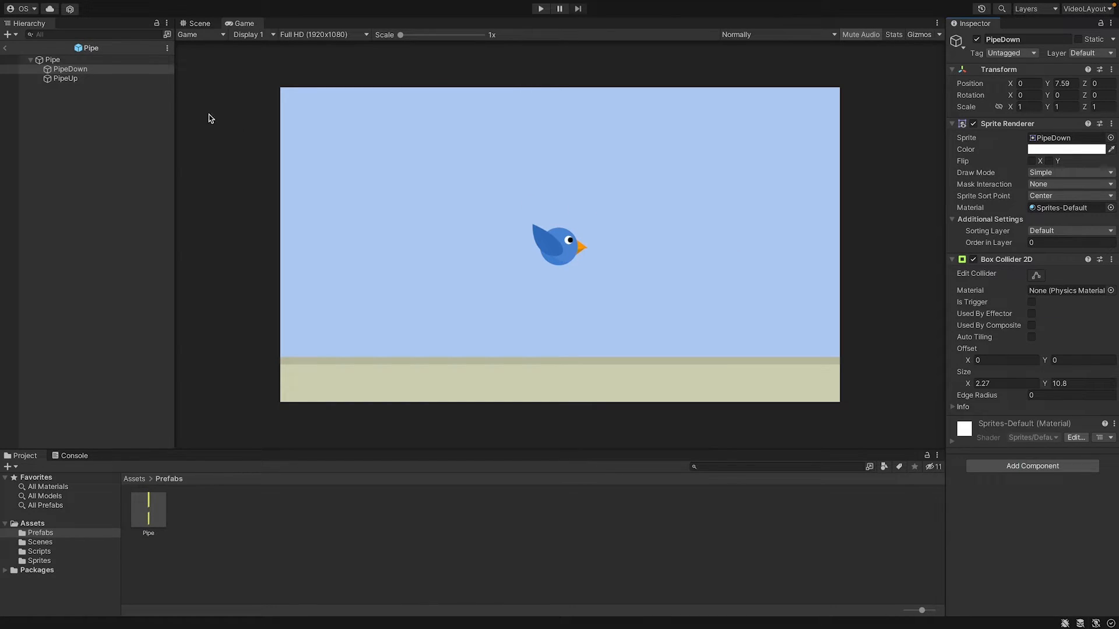
Check PipeDown's collider outline in the Scene view and add a Box Collider 2D to the PipeUp object.
left_click(198, 23)
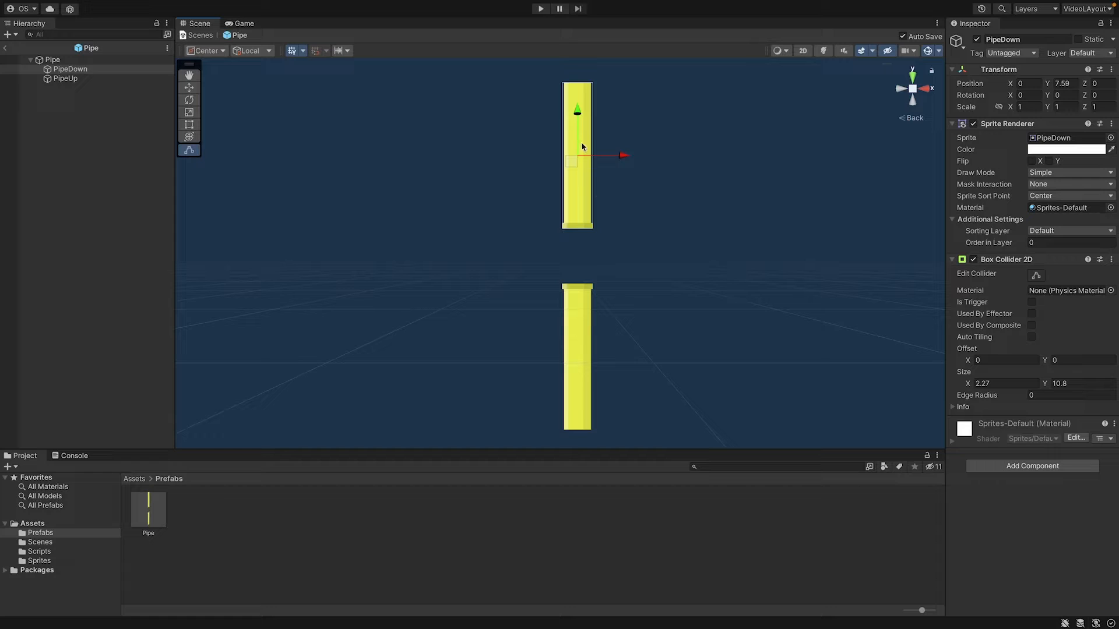
scroll(581, 143, "up", 5)
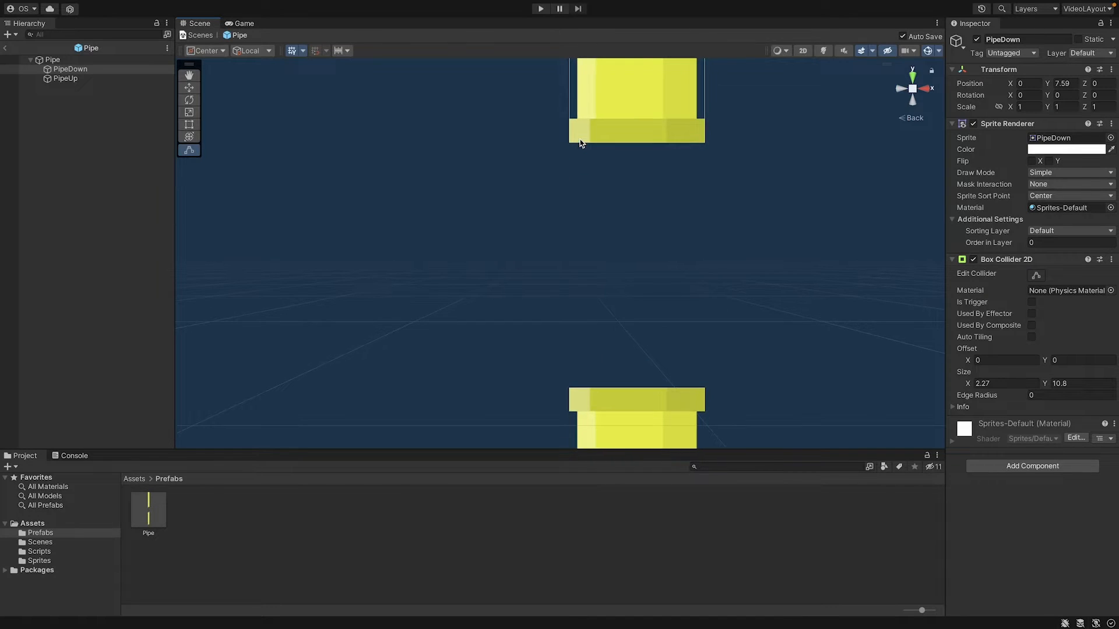
left_click(58, 79)
left_click(1008, 303)
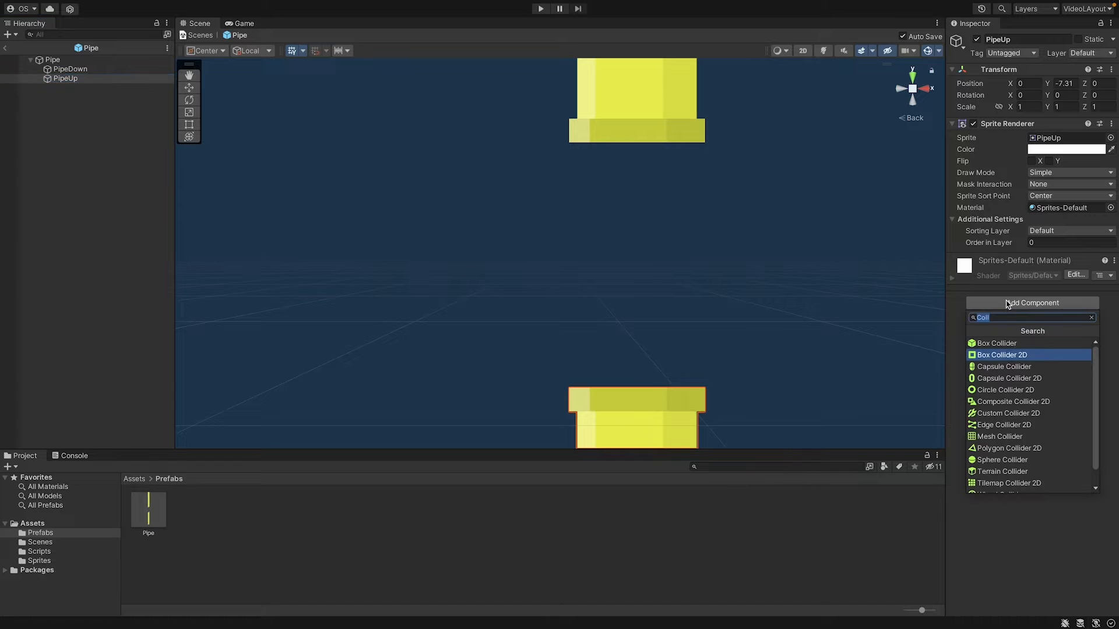
left_click(1014, 355)
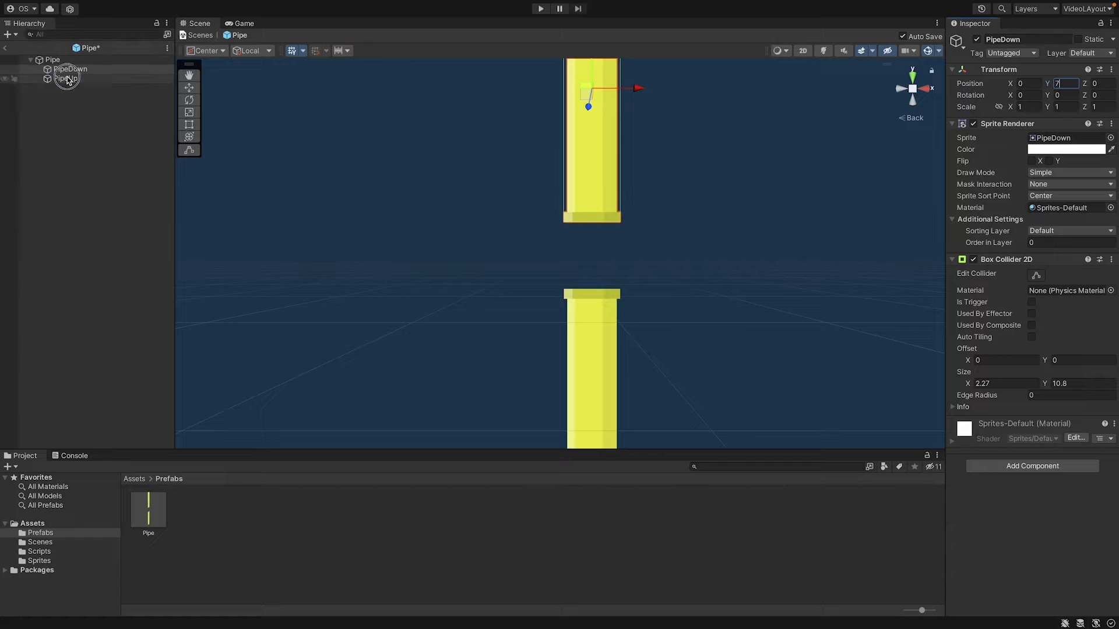
Set the PipeUp object's Y position to -7.
left_click(67, 79)
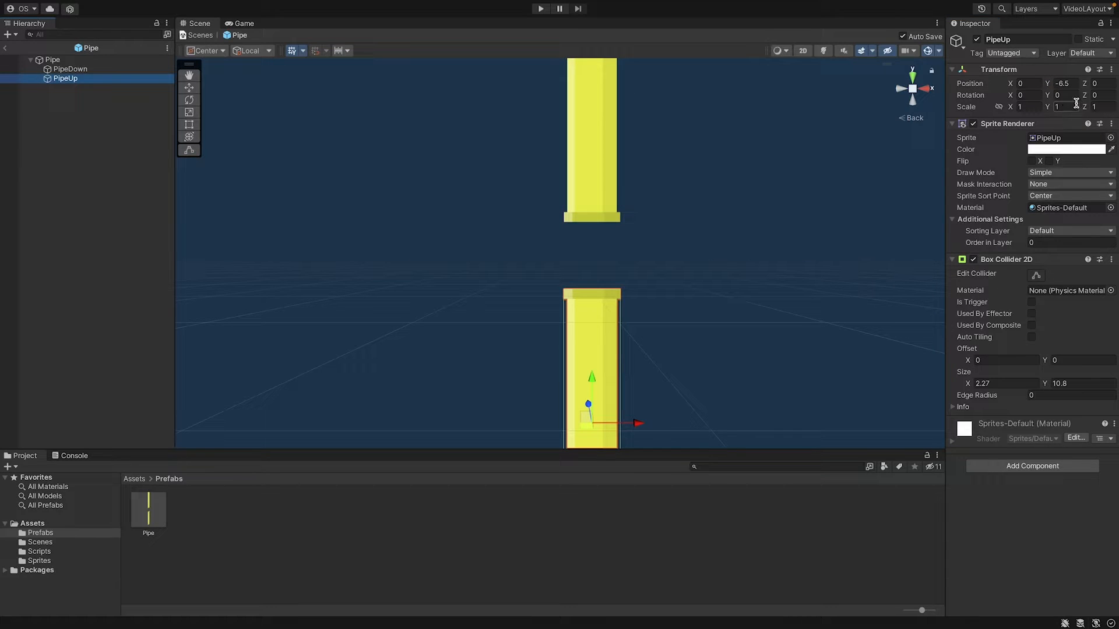
type("-7")
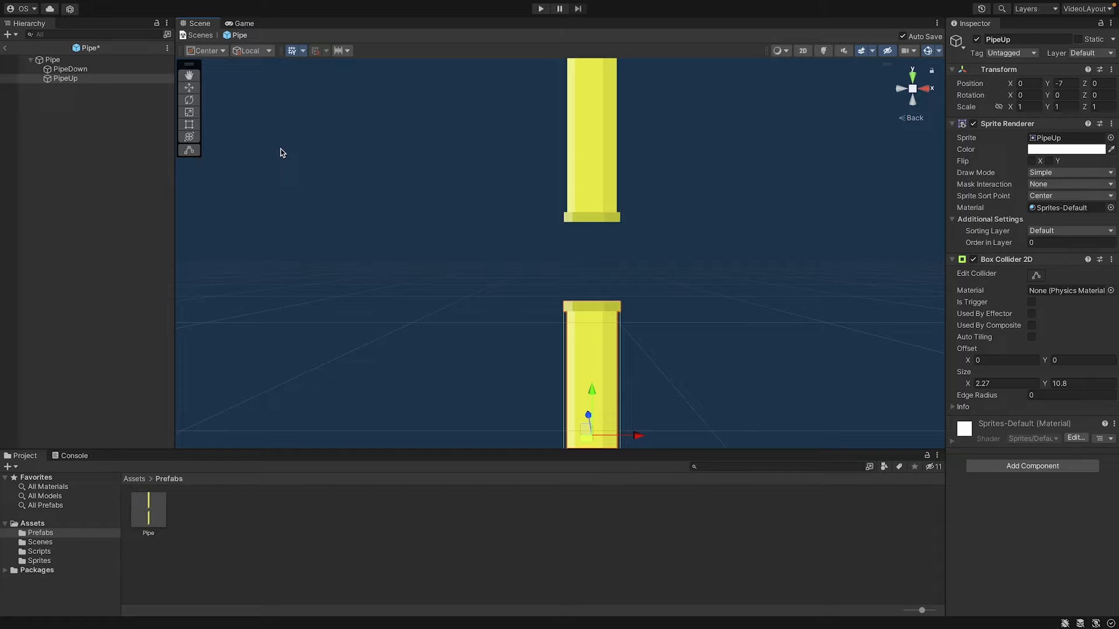
left_click(284, 127)
Play-test the game in the Game view, flapping the bird through and into the pipes, and stop the run.
left_click(243, 24)
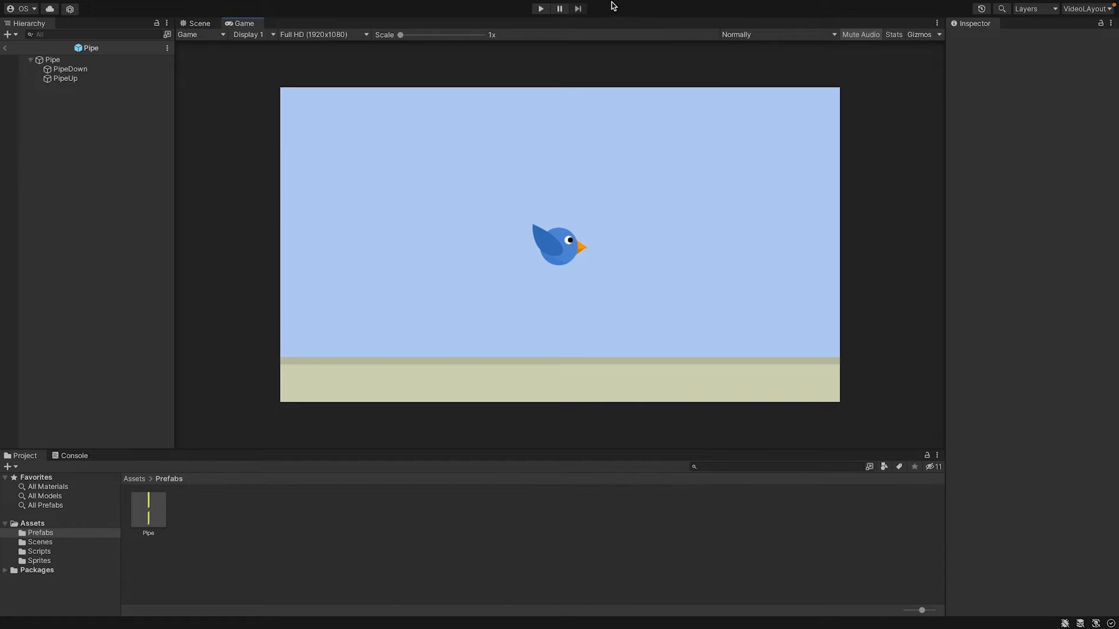
left_click(540, 9)
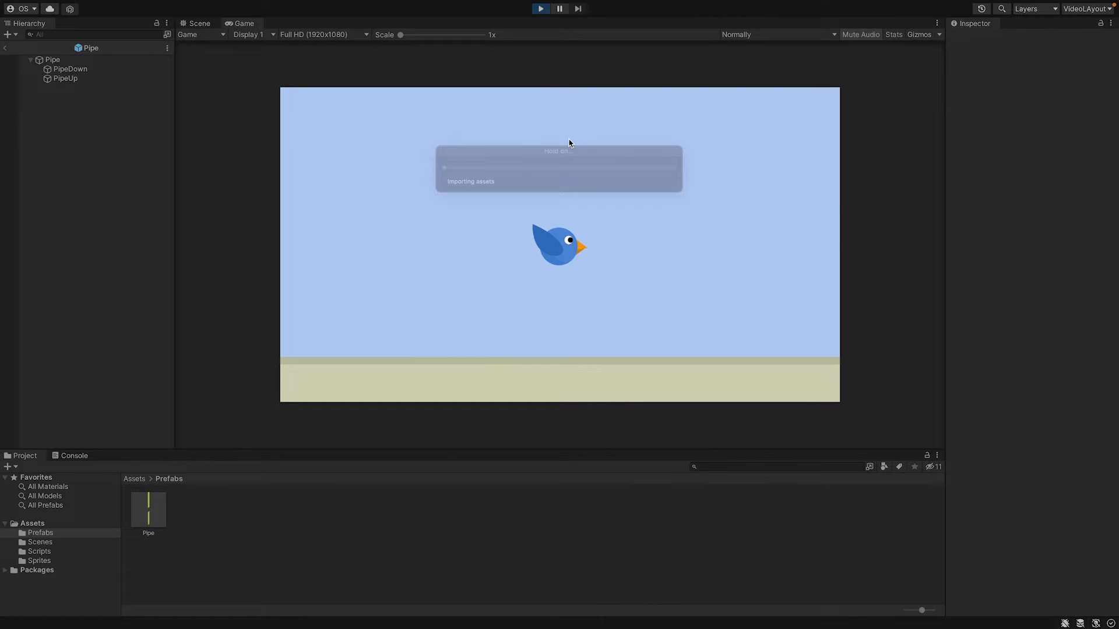
key("space")
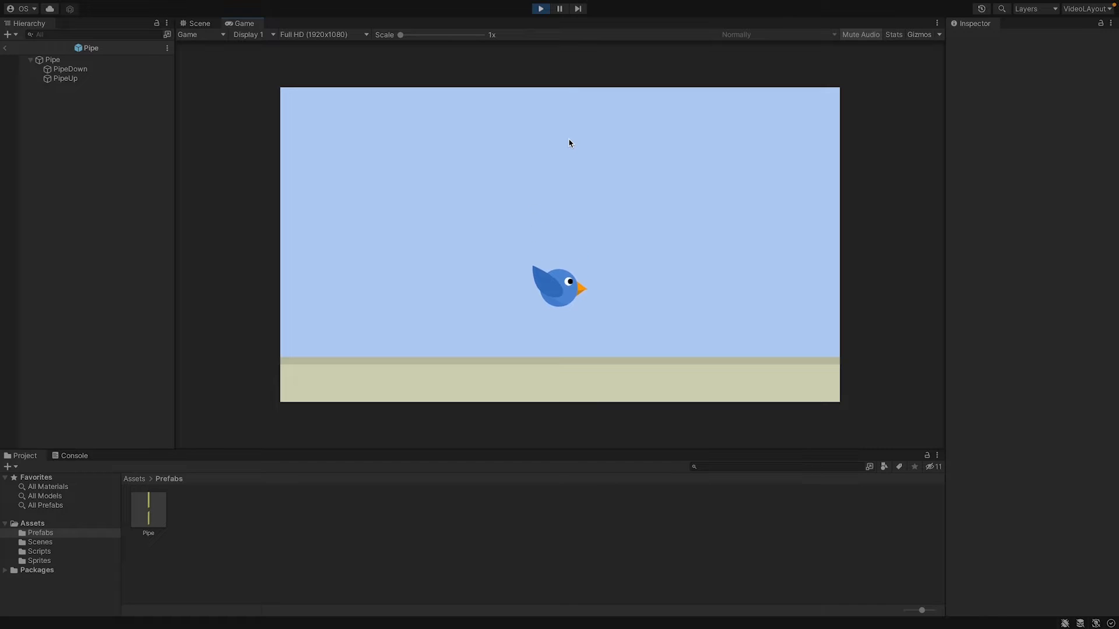
key("space")
key("space")
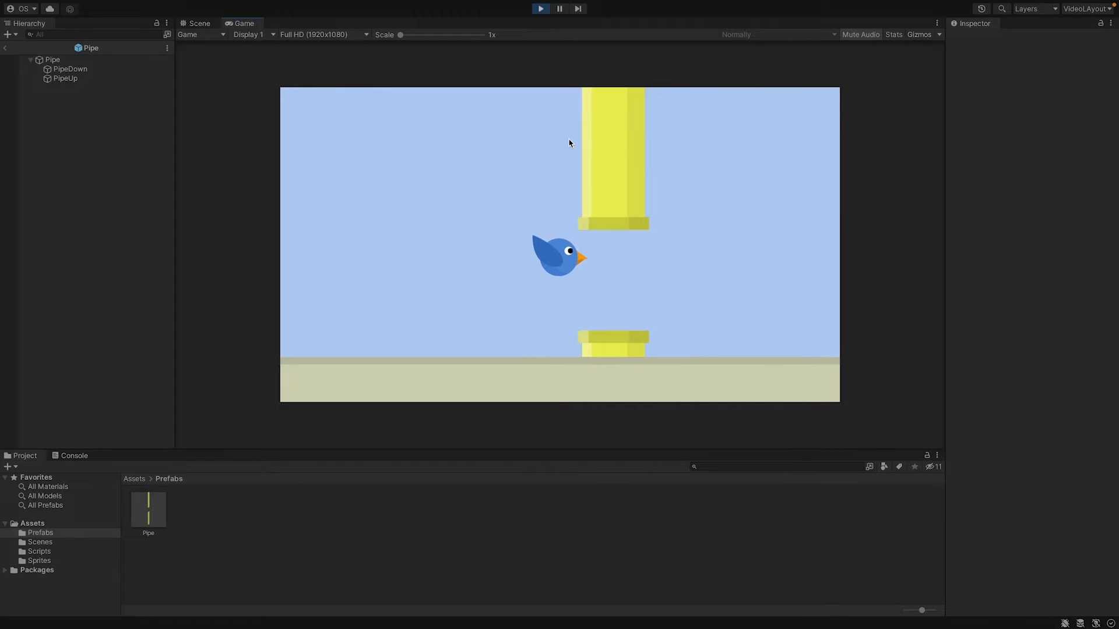
key("space")
key("space")
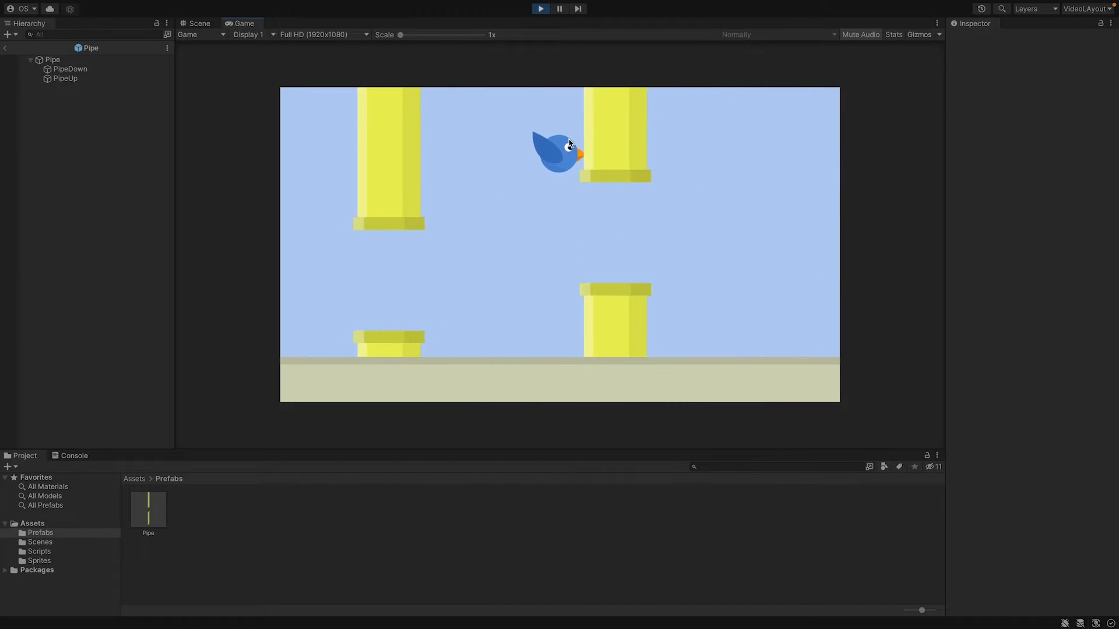
key("space")
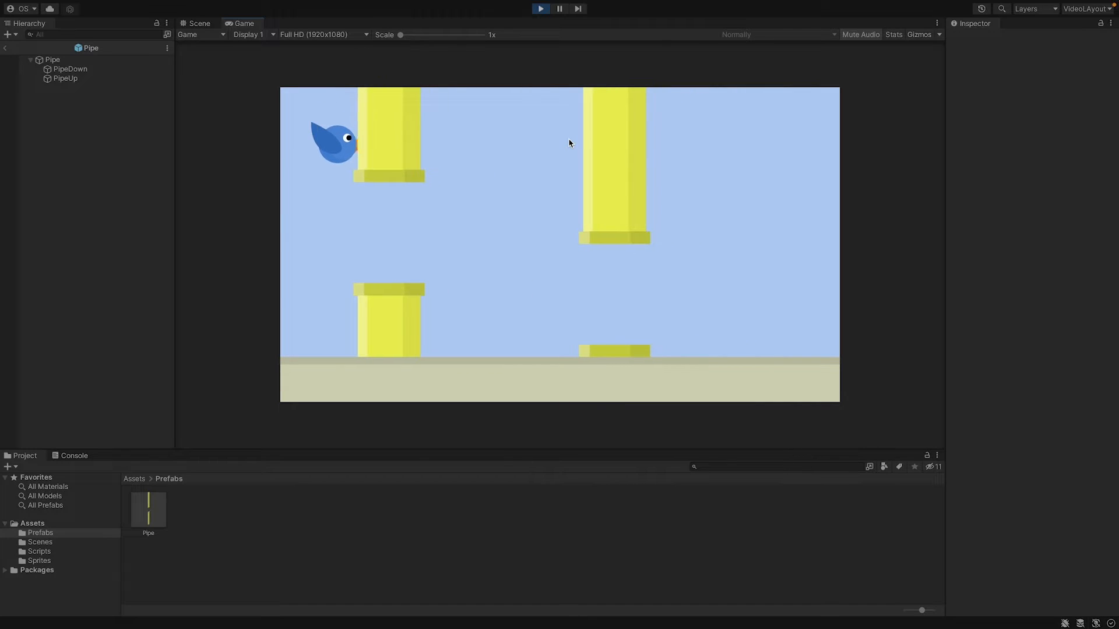
key("space")
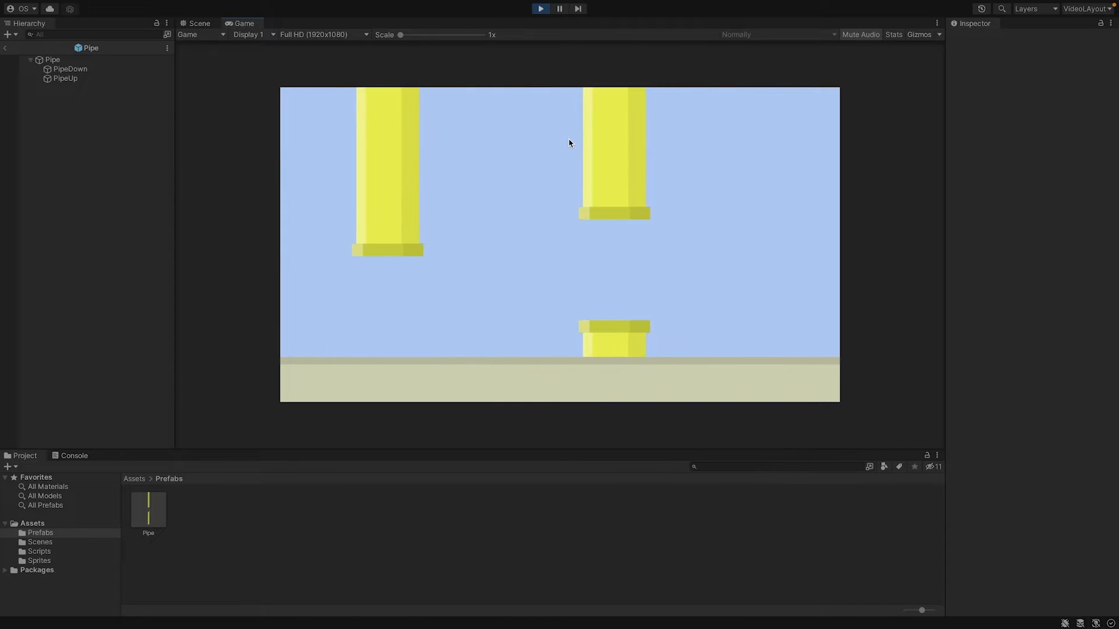
left_click(541, 9)
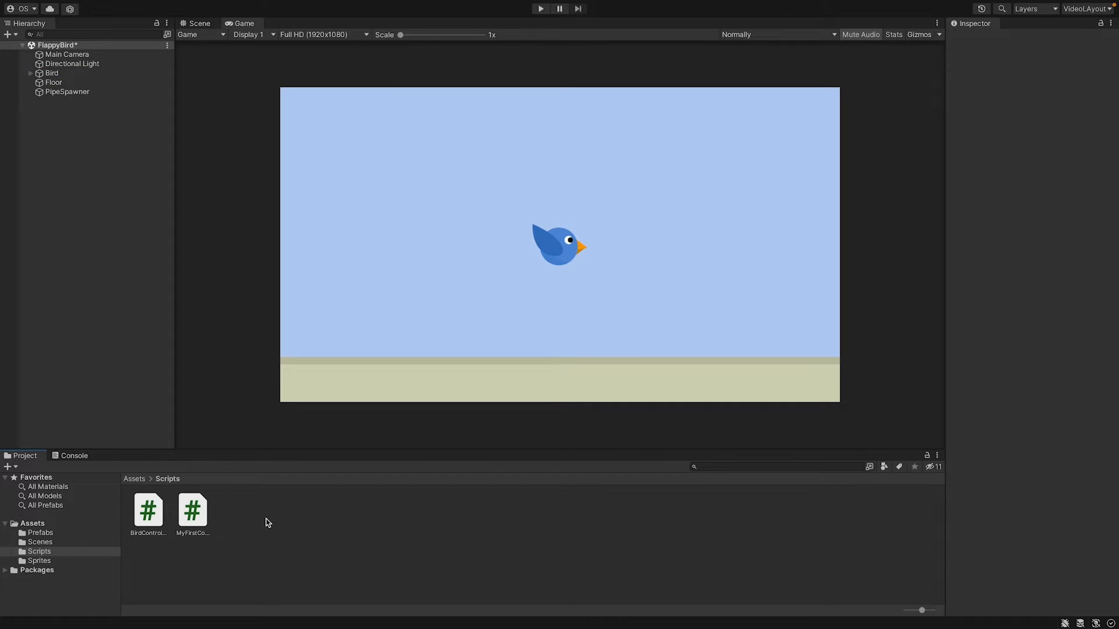
Create a C# script named GameoverOnCollision in the Scripts folder.
right_click(266, 521)
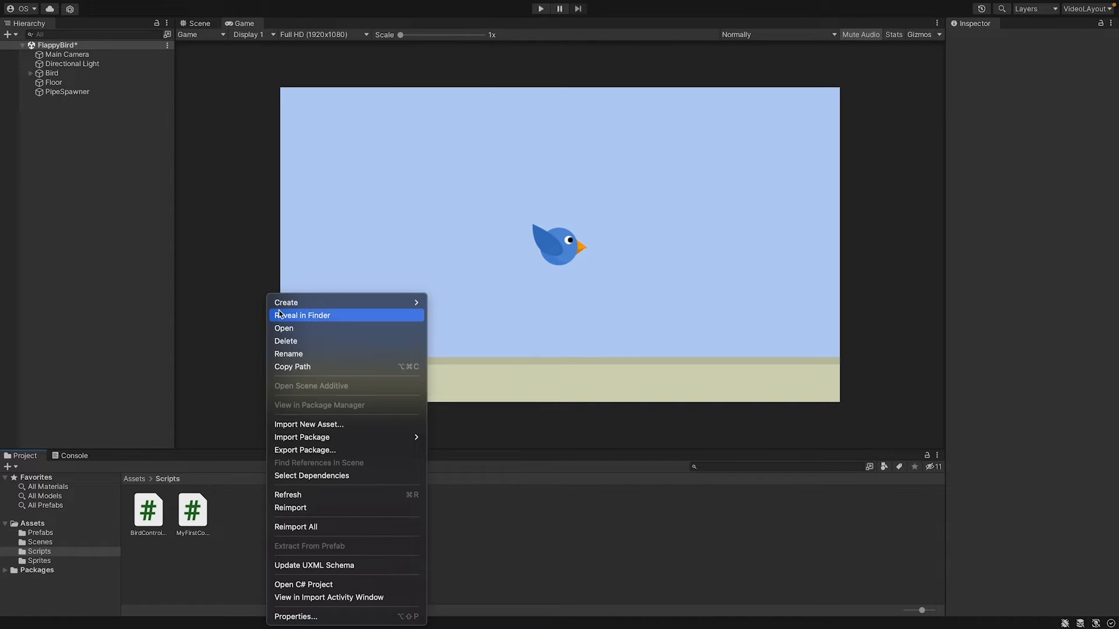
mouse_move(286, 302)
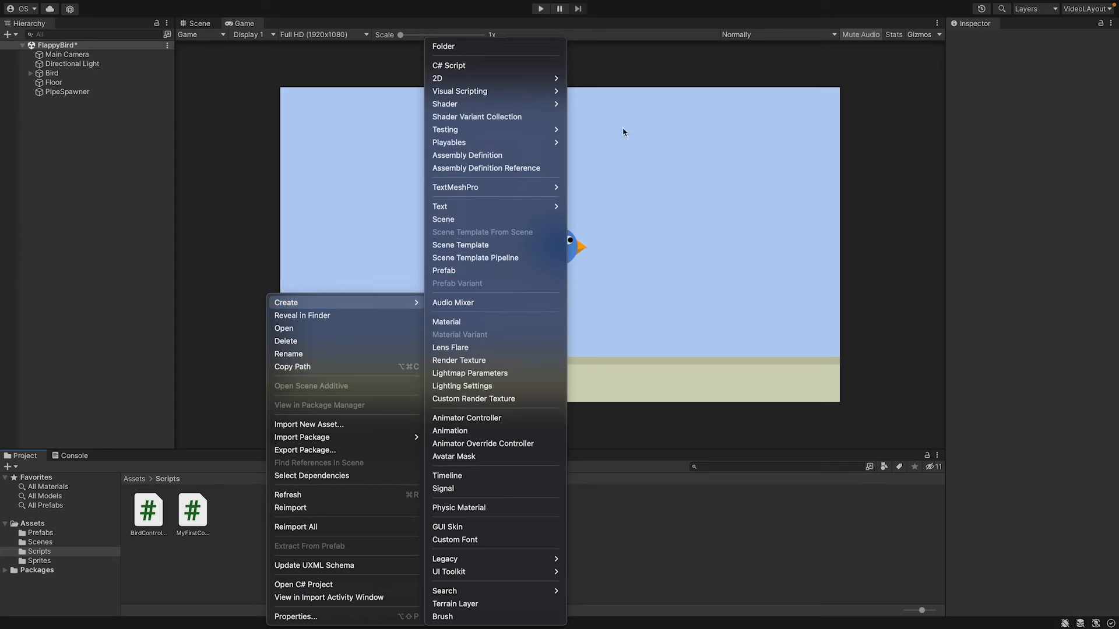
left_click(503, 71)
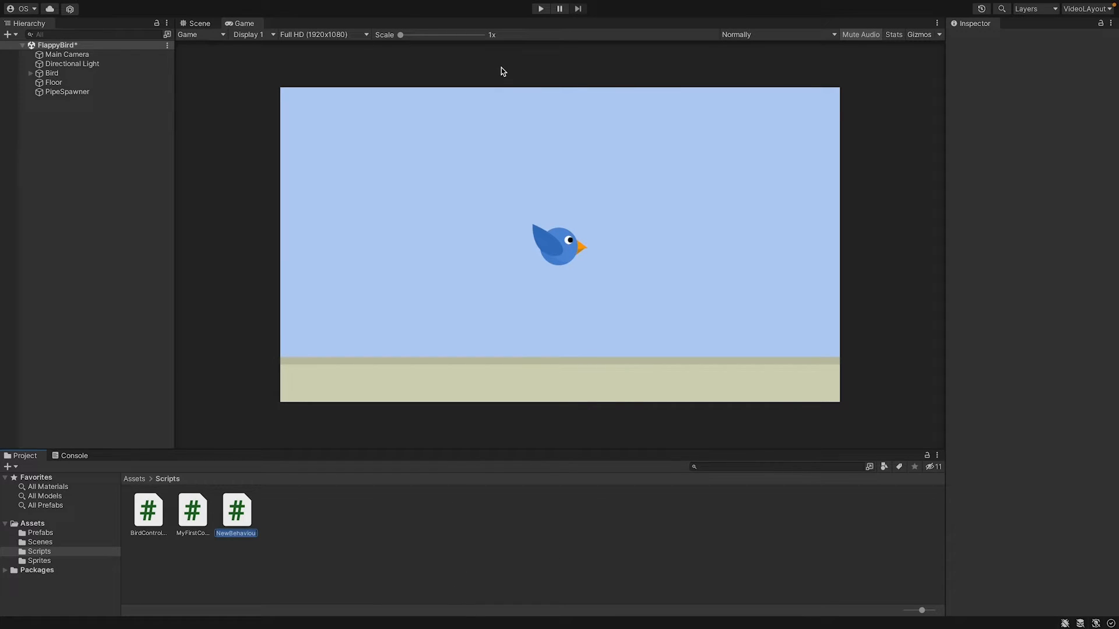
type("Game")
type("overOnCollision")
key("Return")
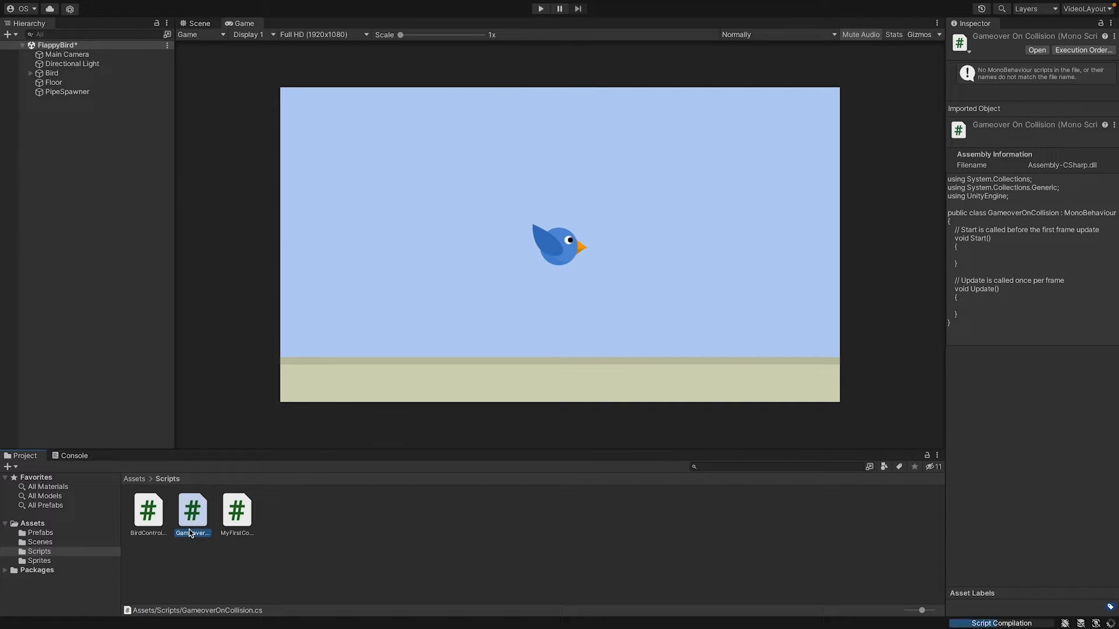
Open the GameoverOnCollision script in the code editor and delete its Start and Update methods.
double_click(194, 516)
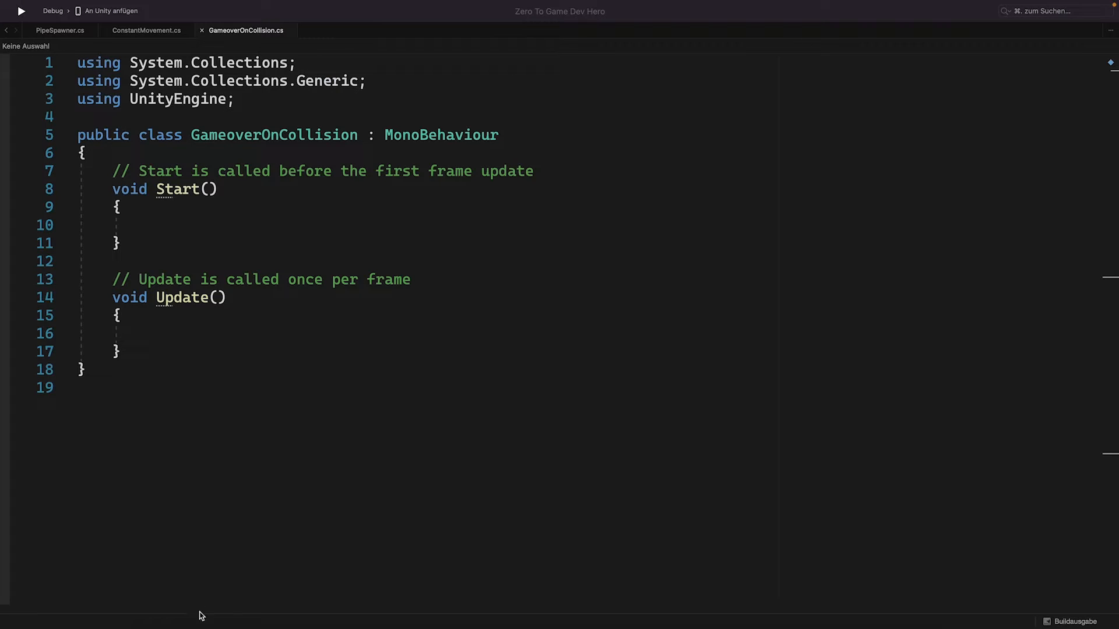
left_click(132, 352)
left_click_drag(138, 352, 79, 166)
key("BackSpace")
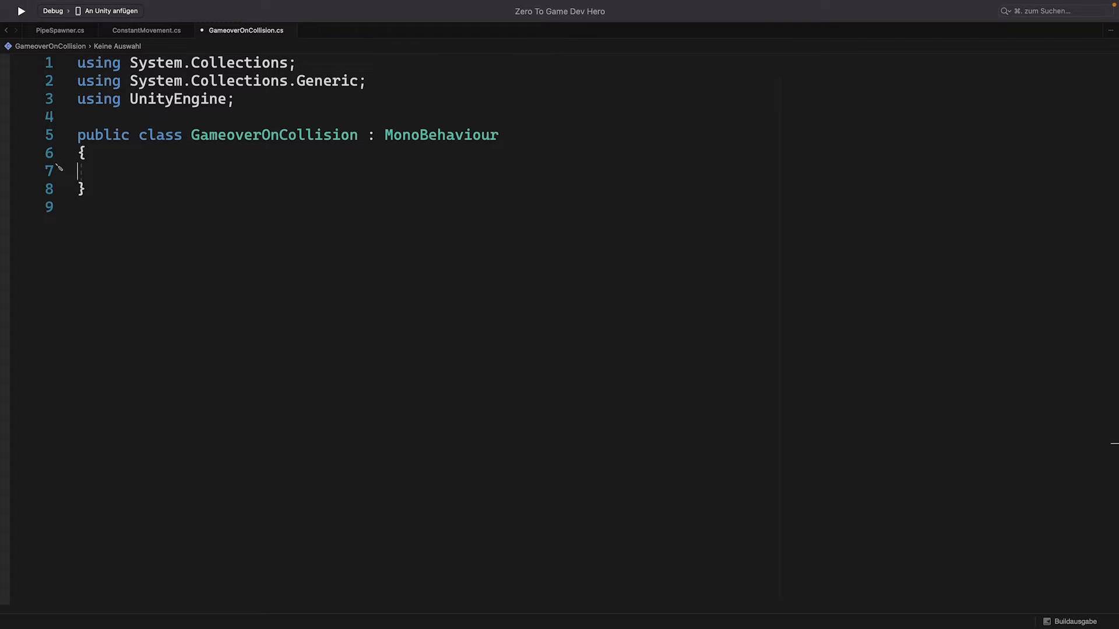
Add an OnCollisionEnter2D method to the GameoverOnCollision class using code completion.
type("On")
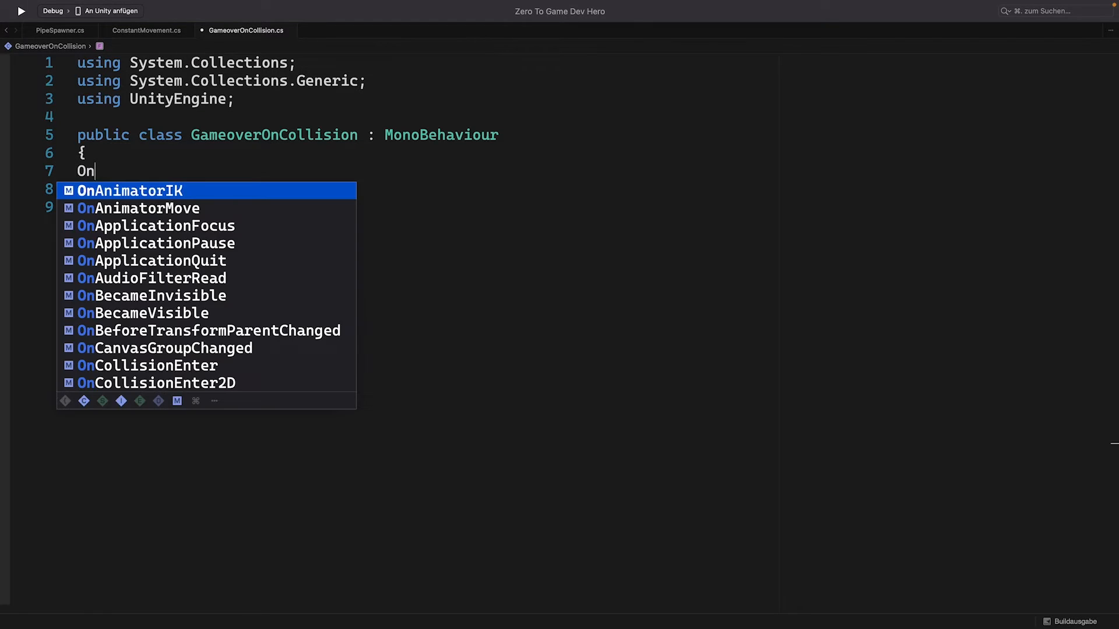
type("Coll")
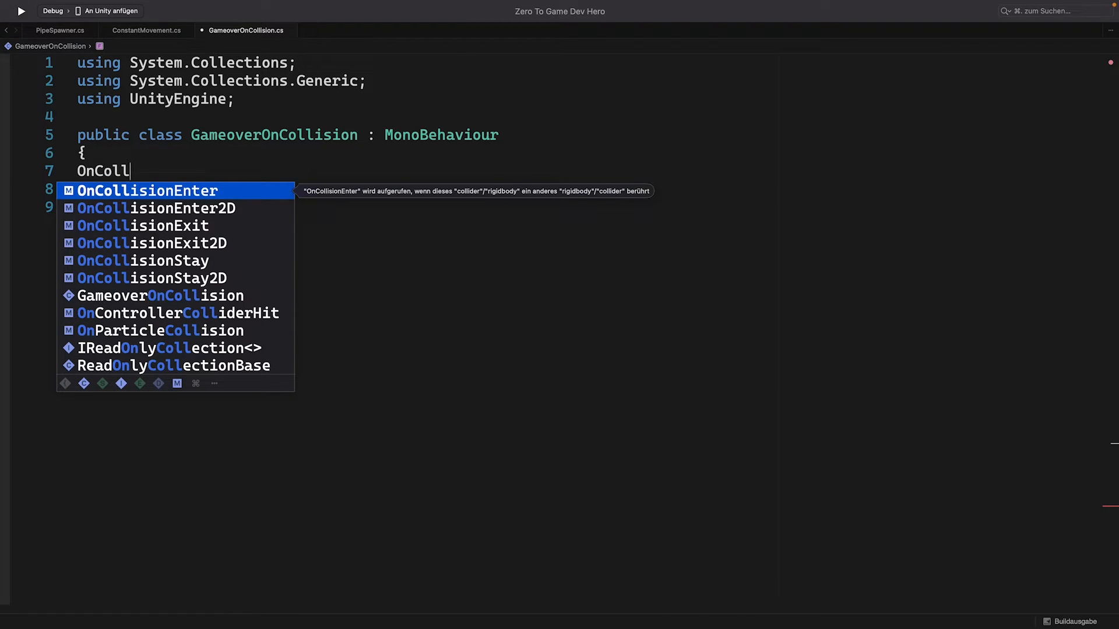
key("Down")
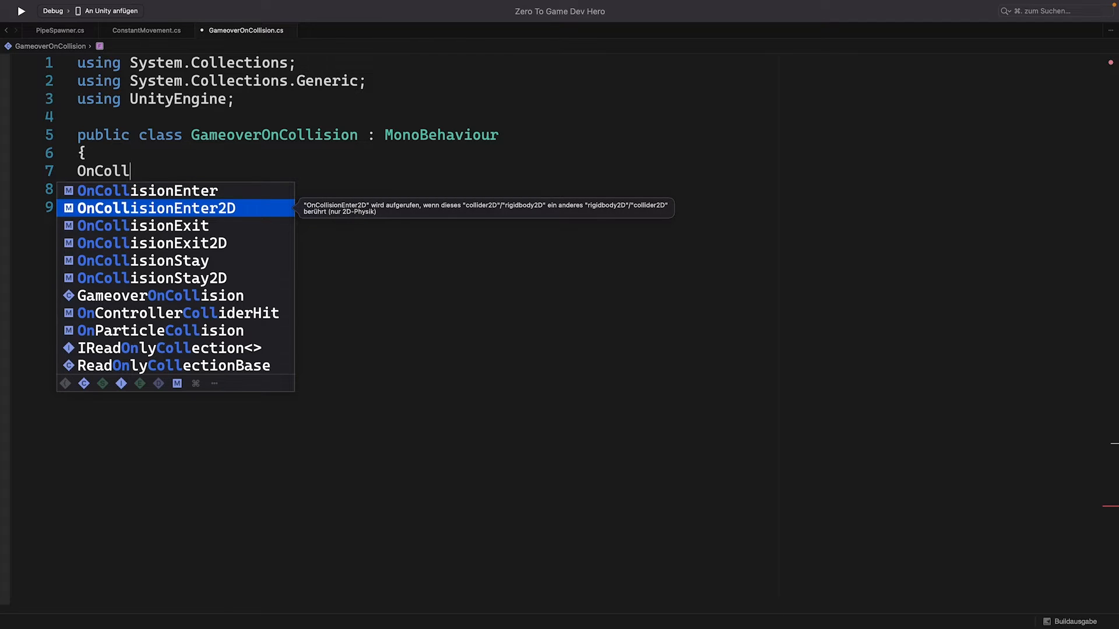
key("Return")
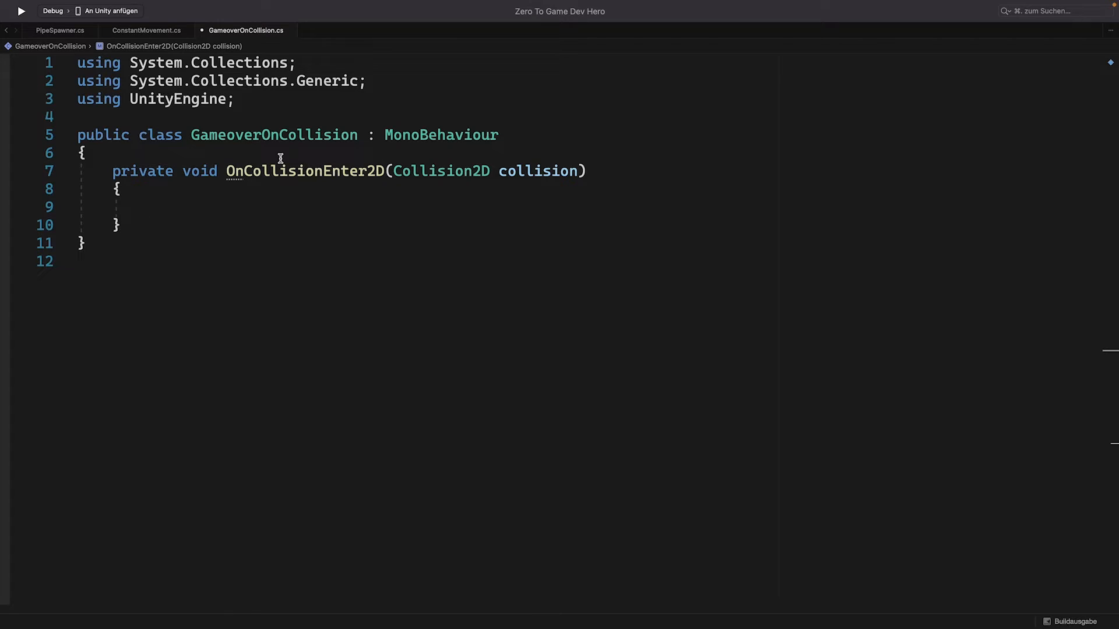
mouse_move(232, 170)
Make OnCollisionEnter2D write "Game over!" to the console with Debug.Log, and switch back to Unity.
type("Deb")
key("Tab")
type(".L")
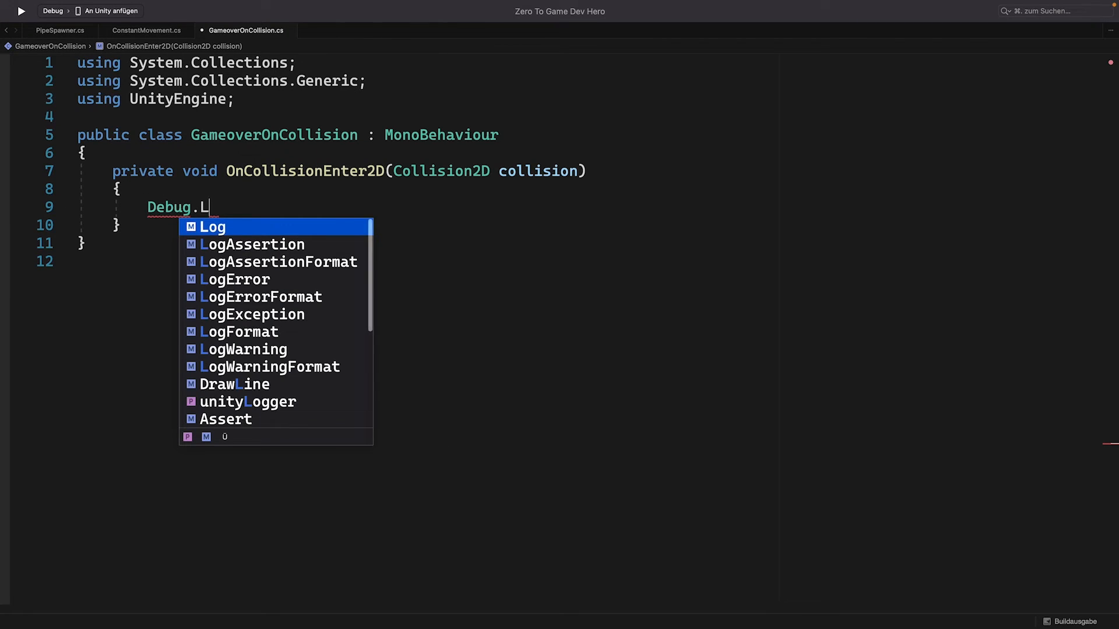
type("og(\"Game")
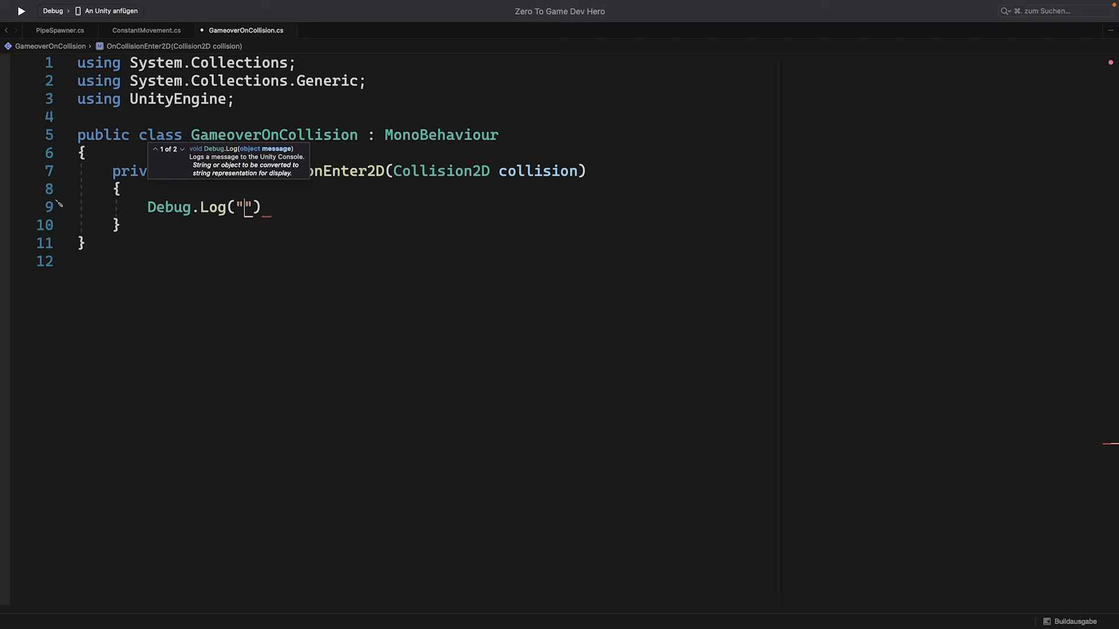
type(" over!")
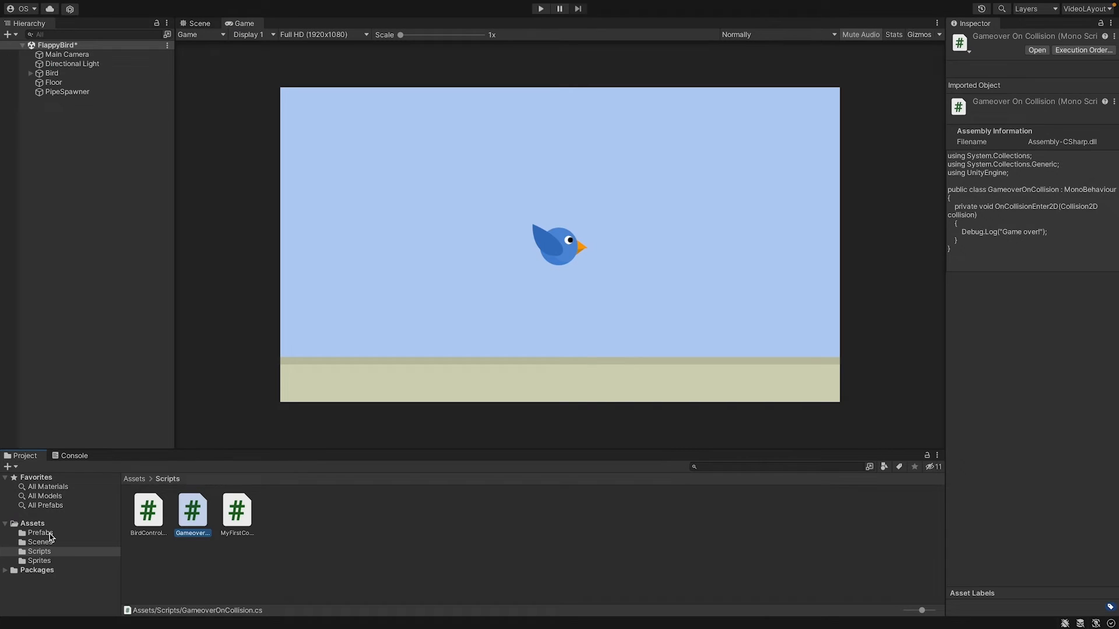
Open the Pipe prefab for editing and add the Gameover On Collision script to its PipeDown object.
left_click(50, 536)
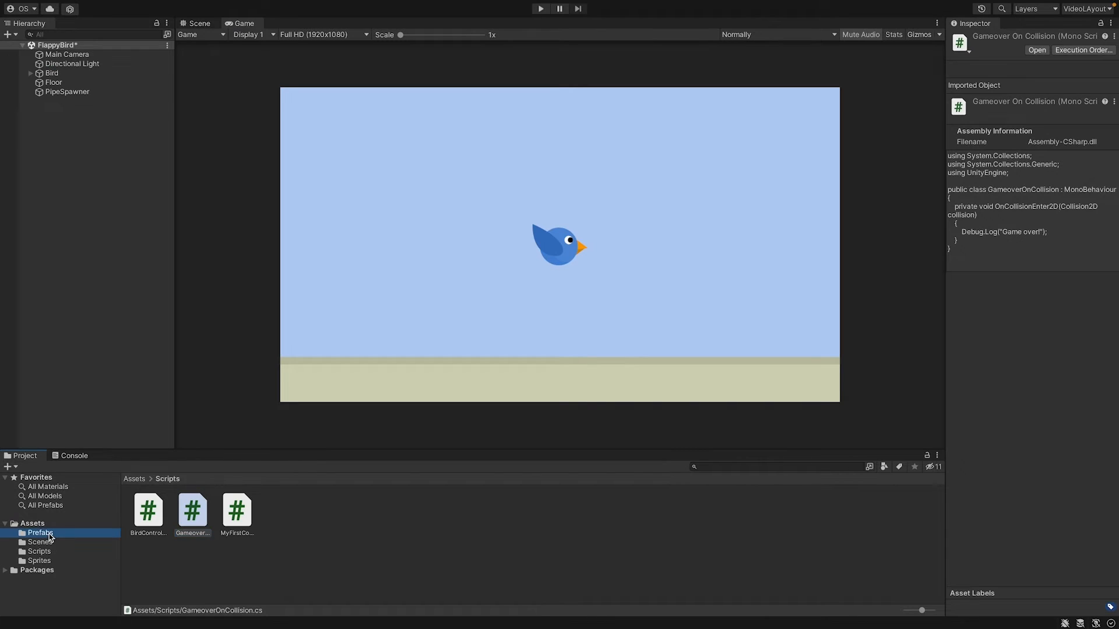
double_click(148, 510)
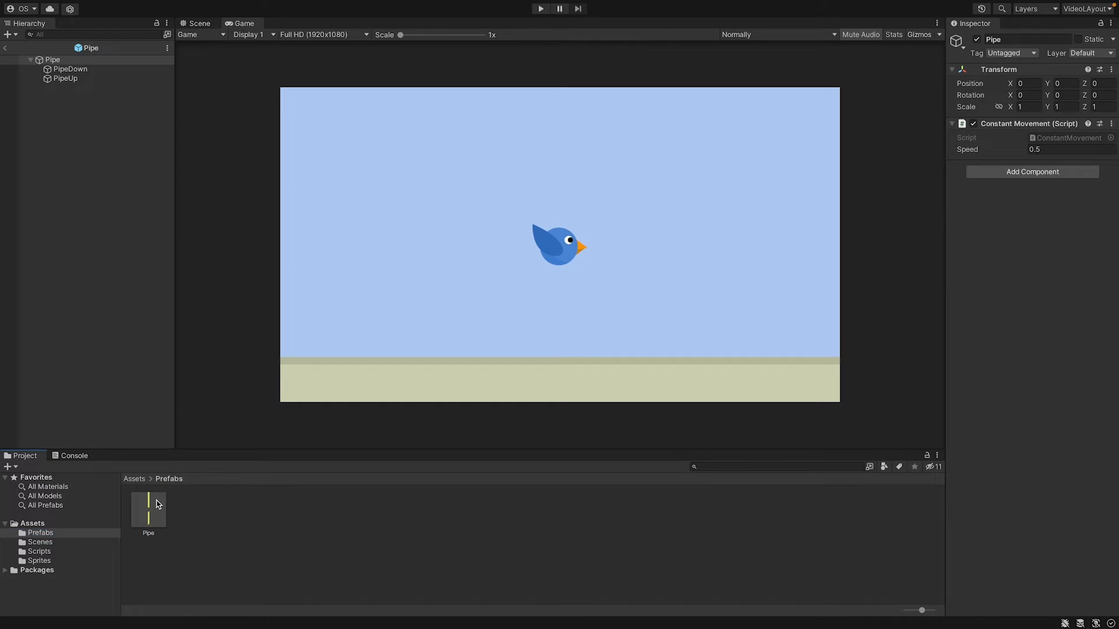
left_click(73, 69)
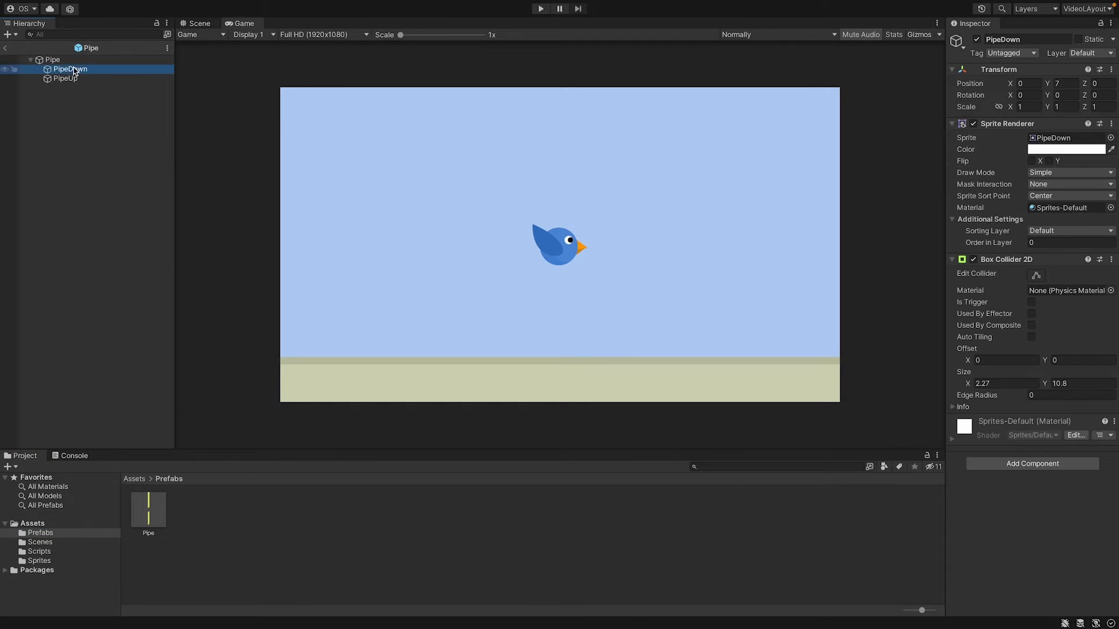
left_click(1009, 470)
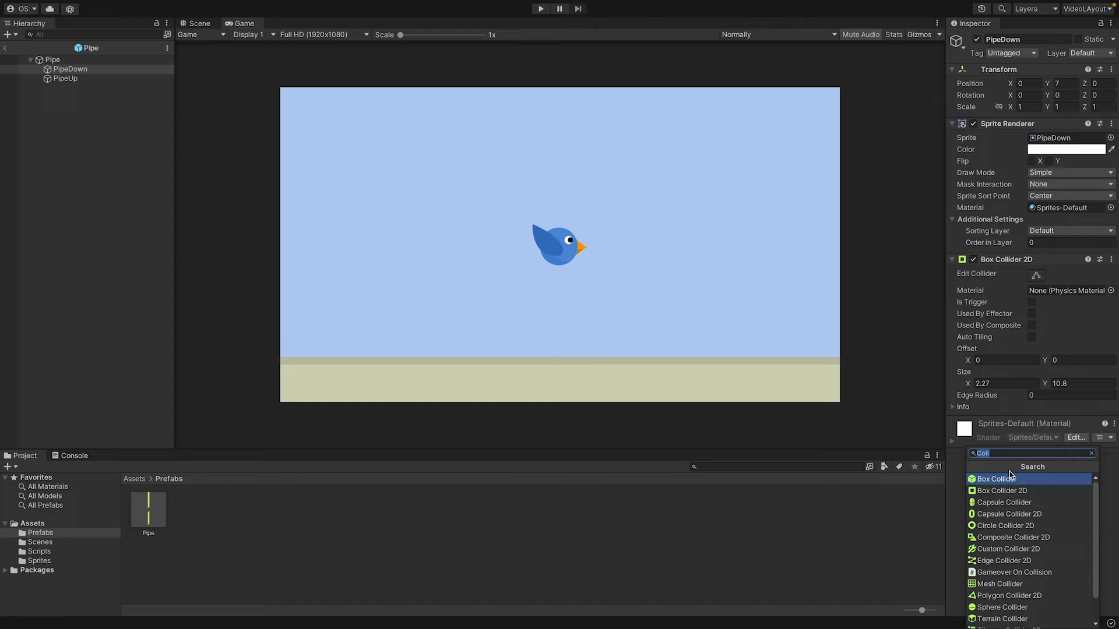
key("BackSpace")
type("Ga")
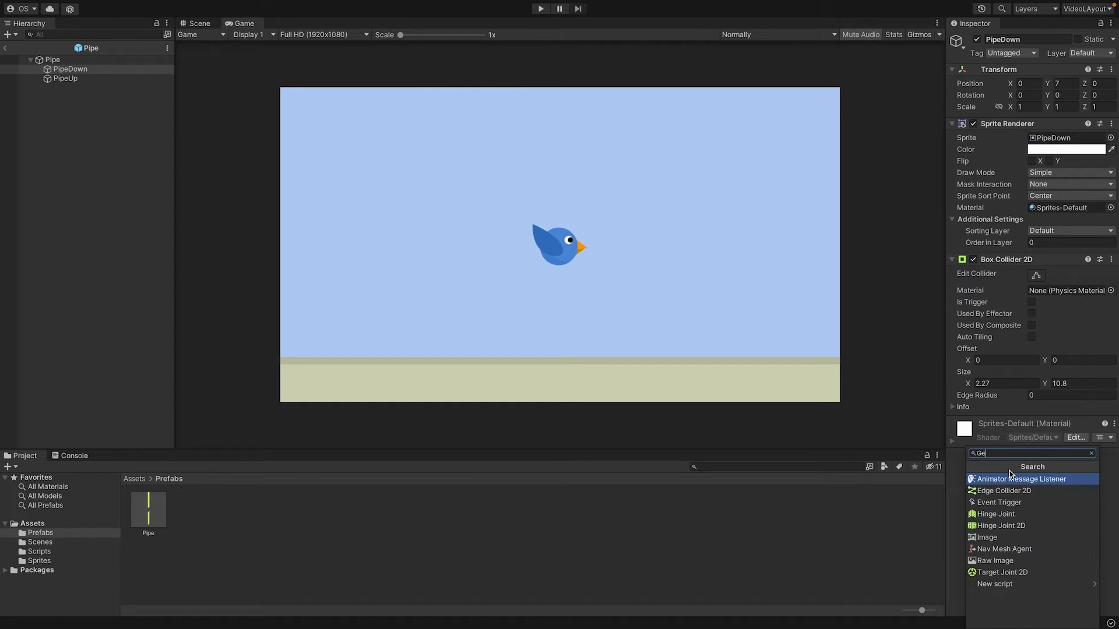
key("Return")
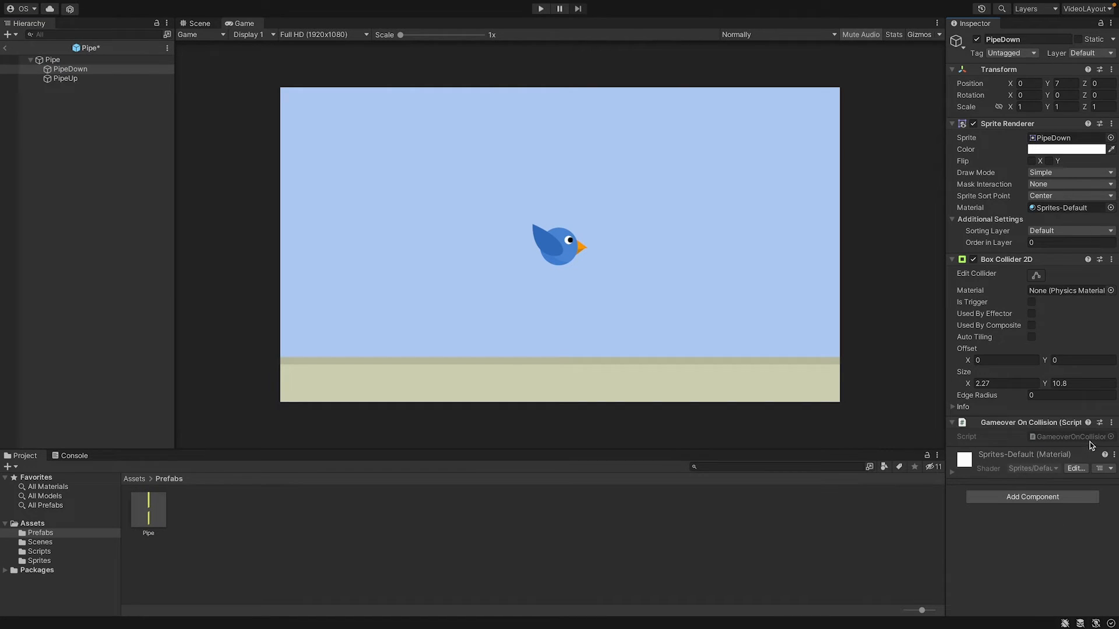
Add the Gameover On Collision script to the PipeUp object.
left_click(77, 79)
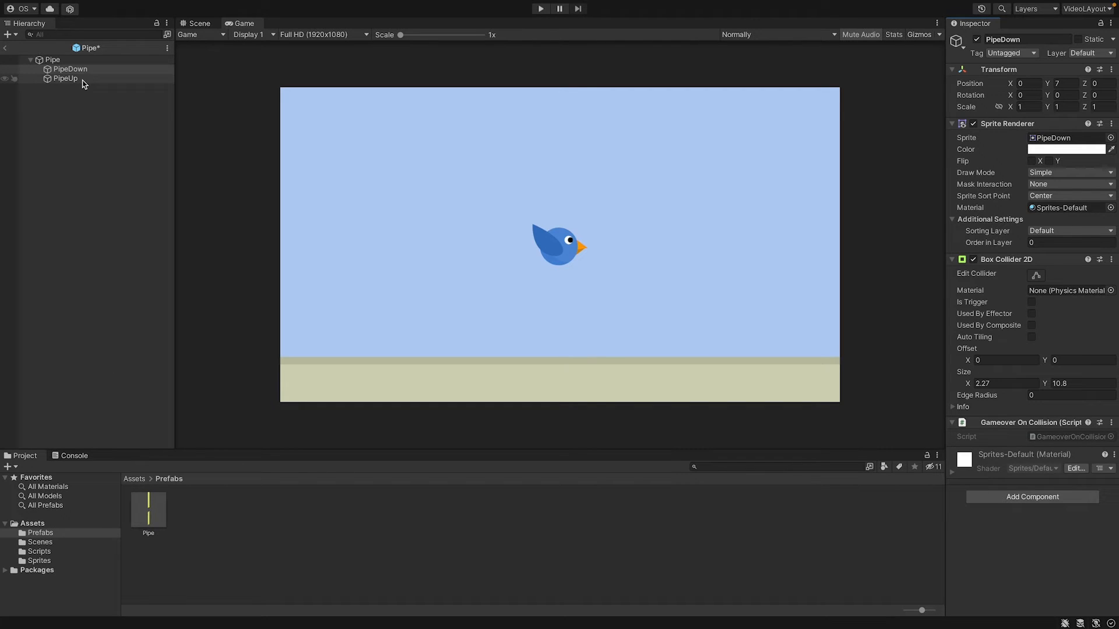
left_click(1022, 464)
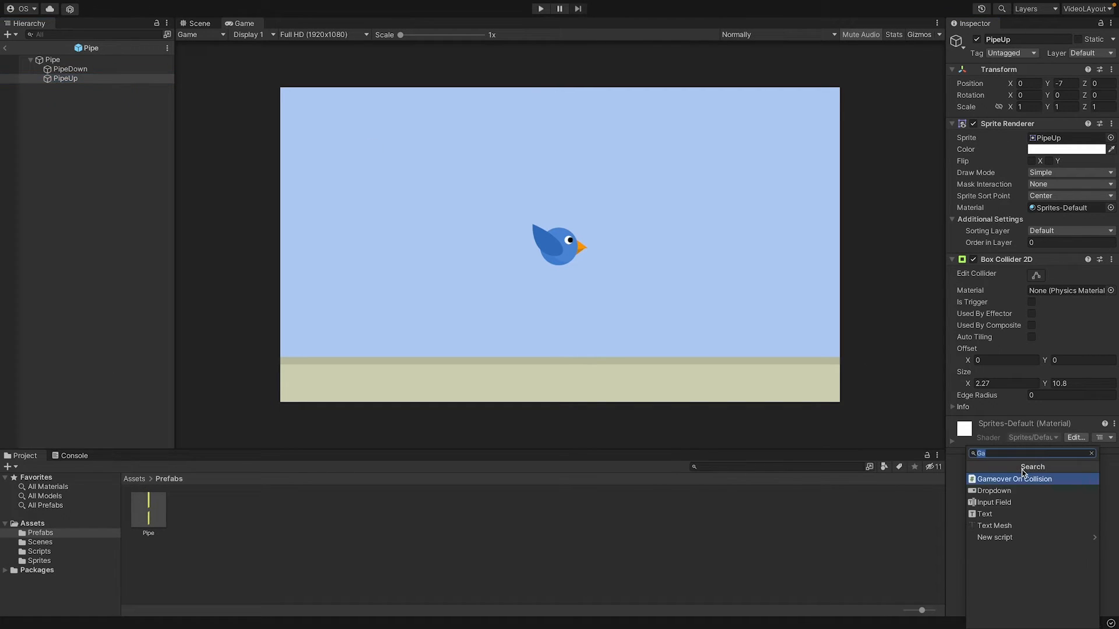
type("Gam")
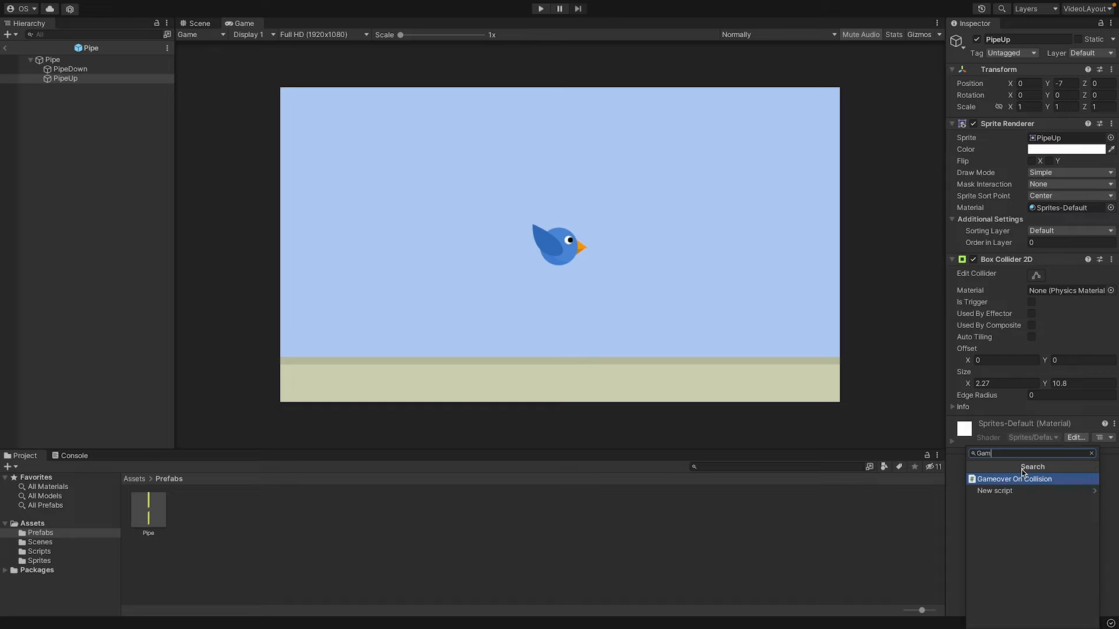
key("Return")
left_click(161, 219)
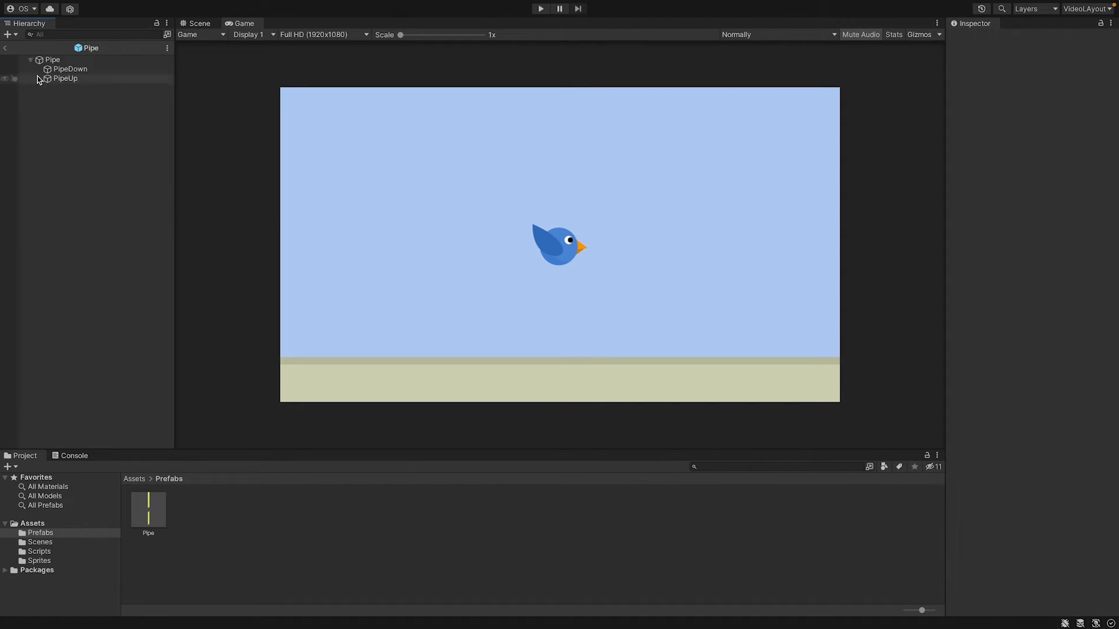
Leave the Pipe prefab and add the Gameover On Collision script to the Floor object in the FlappyBird scene.
left_click(5, 47)
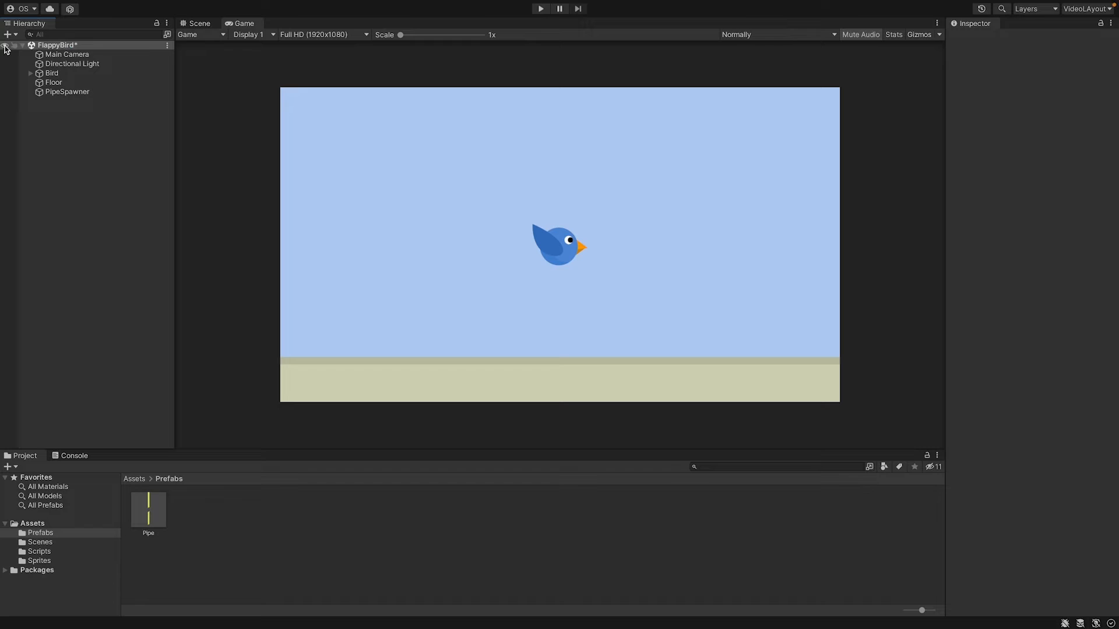
left_click(53, 82)
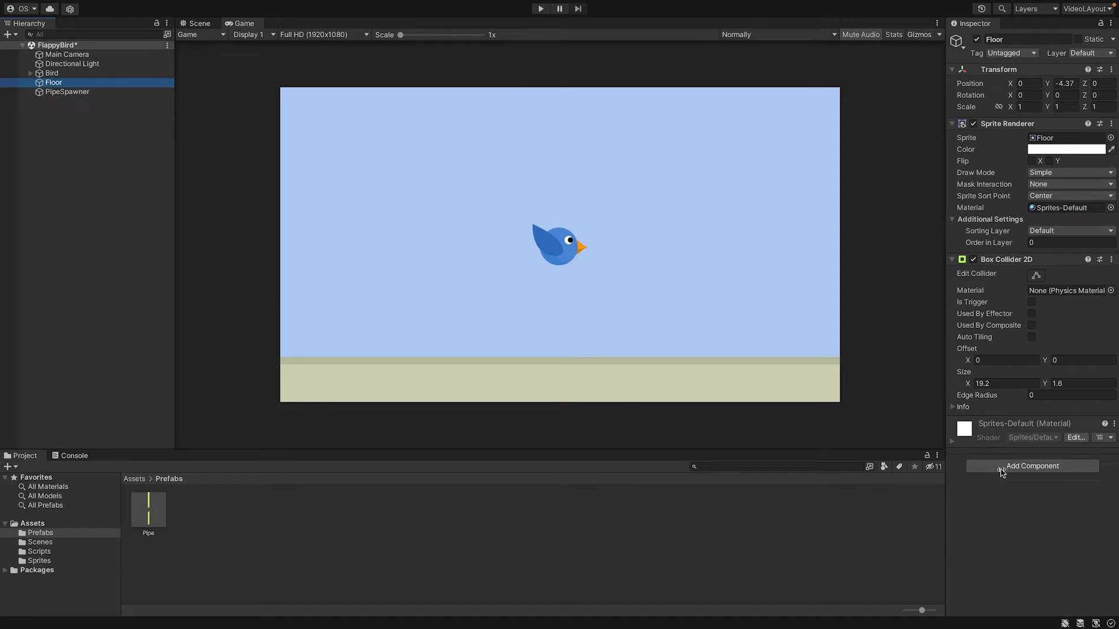
left_click(1000, 466)
left_click(1001, 478)
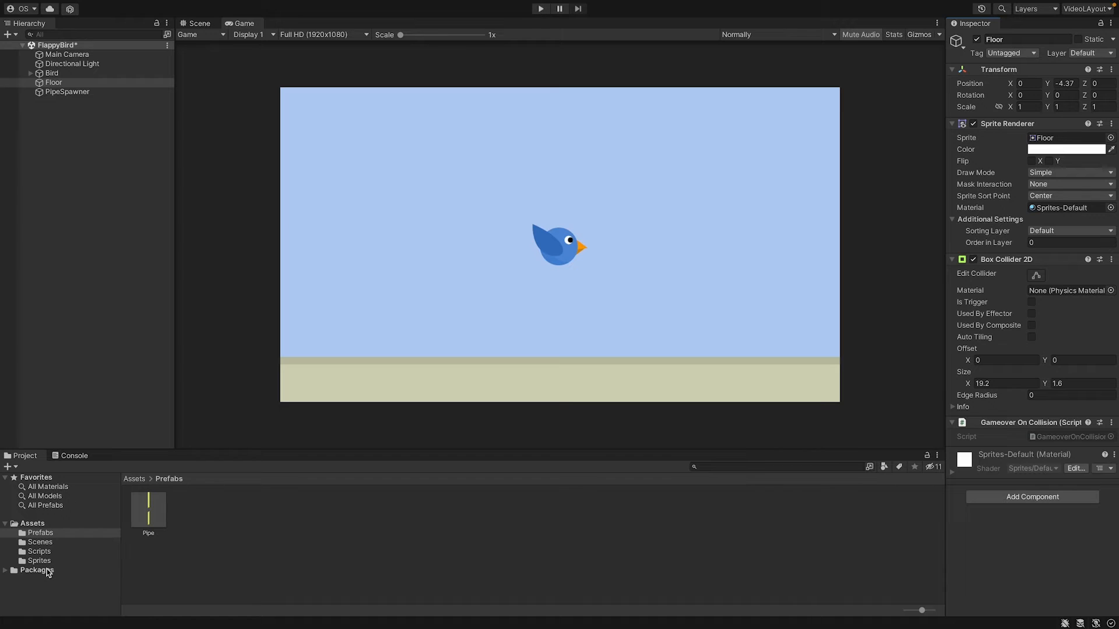
Test-play the game with the console showing, flapping the bird into the pipes to check the collision logging, and stop play mode.
left_click(72, 456)
left_click(541, 10)
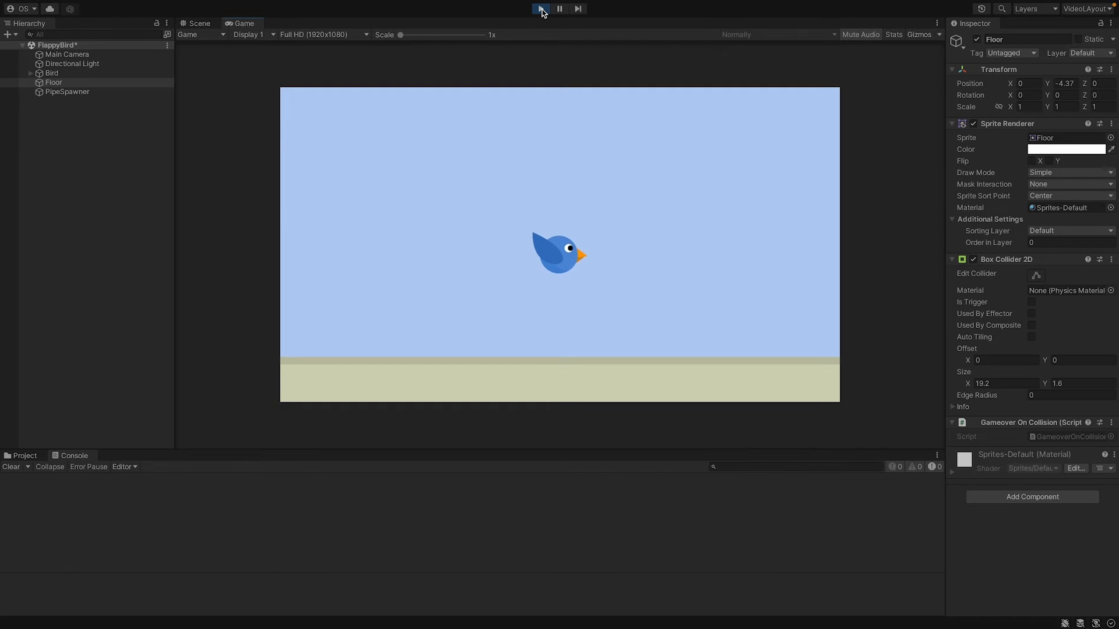
key("space")
key("space")
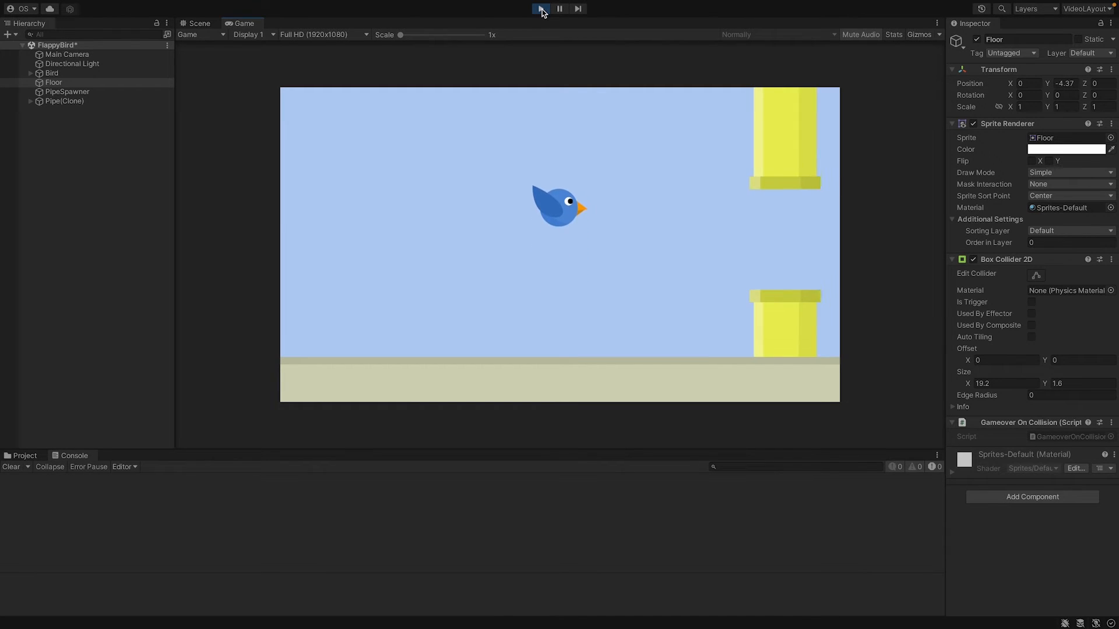
key("space")
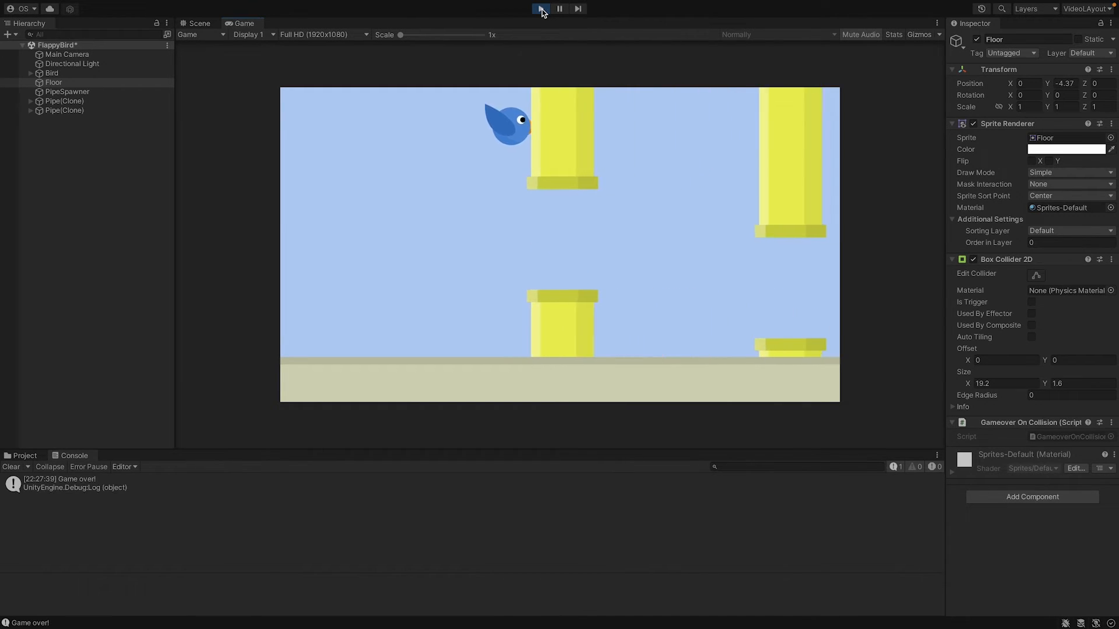
key("space")
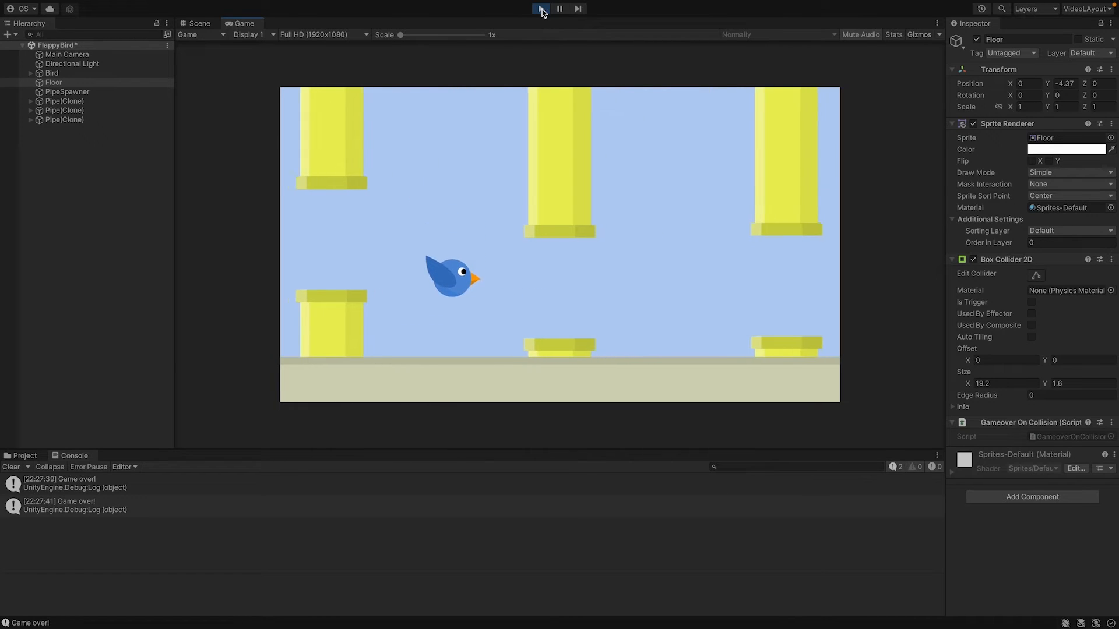
key("space")
key("space")
key("space")
key("space")
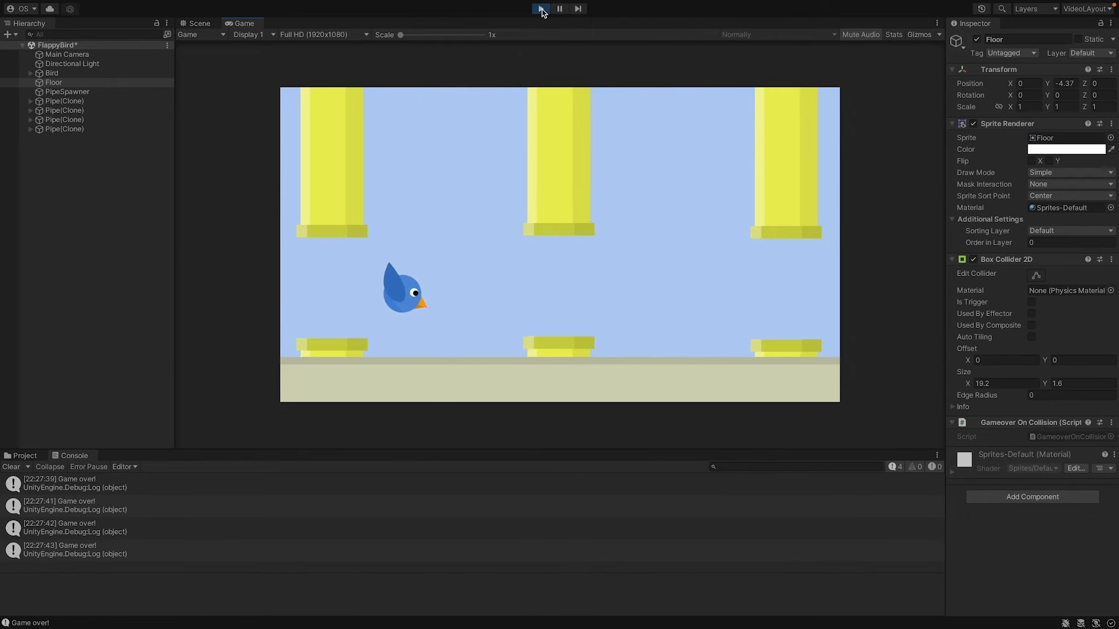
key("space")
key("space")
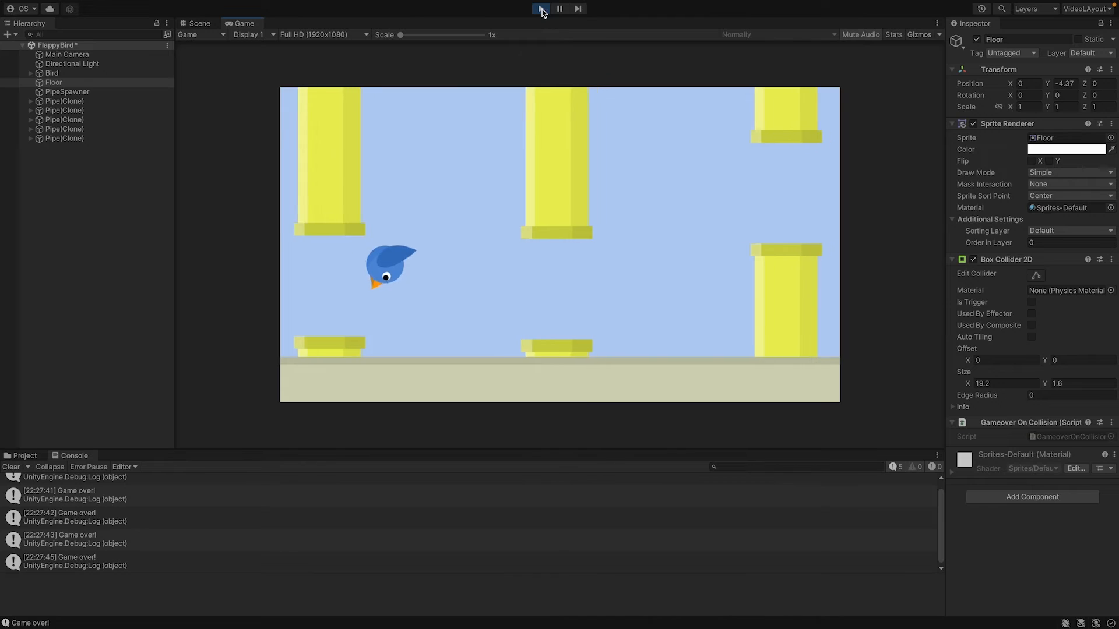
key("space")
key("space")
key("space")
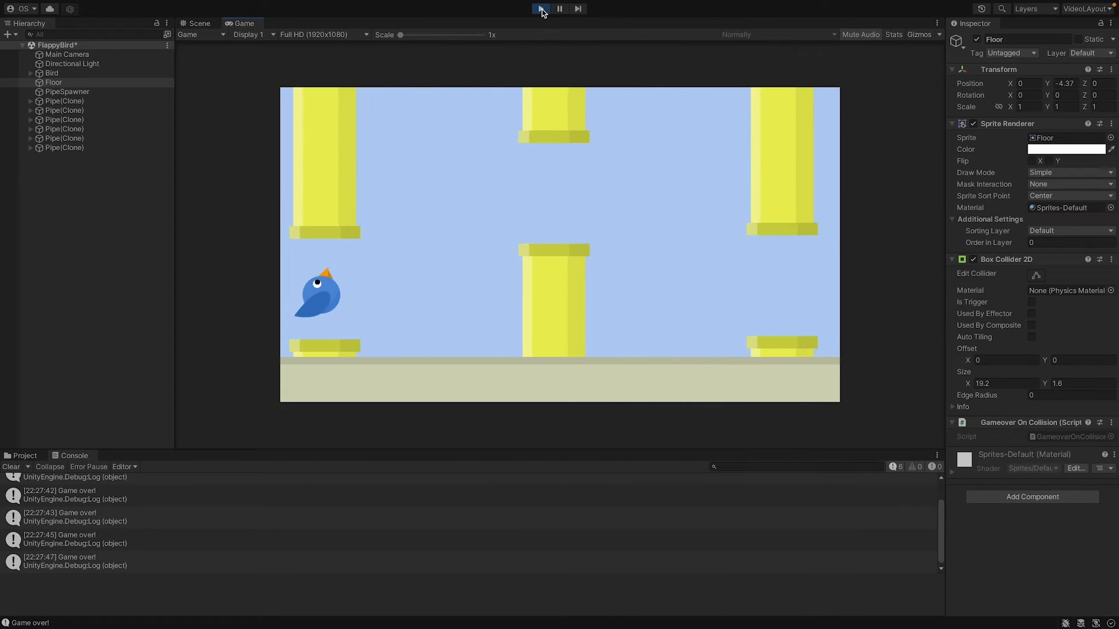
left_click(542, 9)
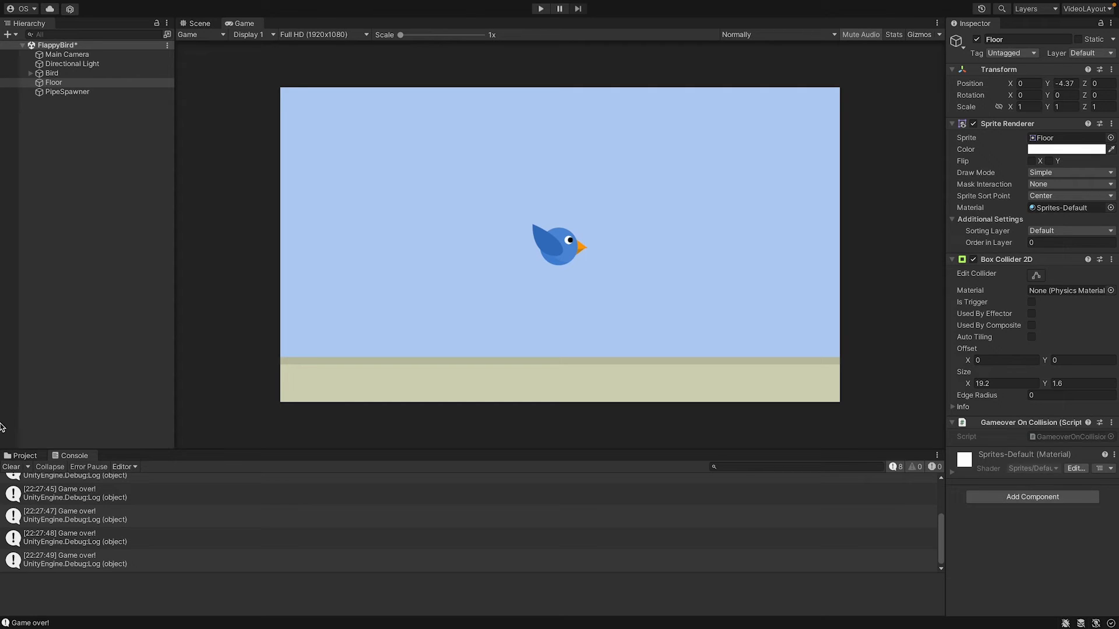
Freeze the Bird's Z rotation in the constraints of its Rigidbody 2D component.
left_click(52, 75)
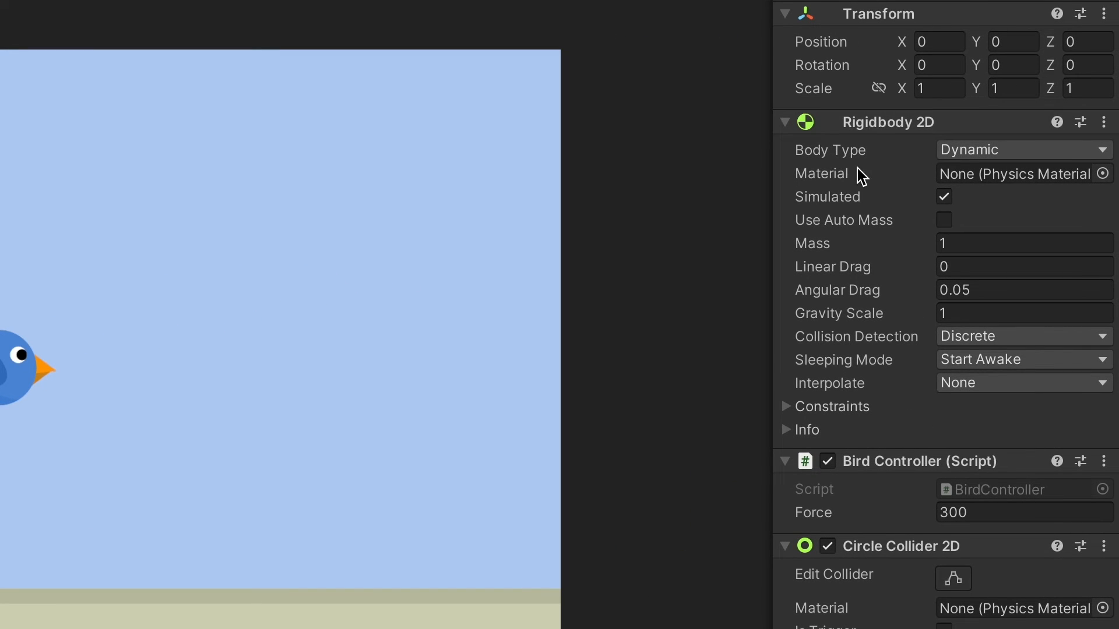
left_click(786, 407)
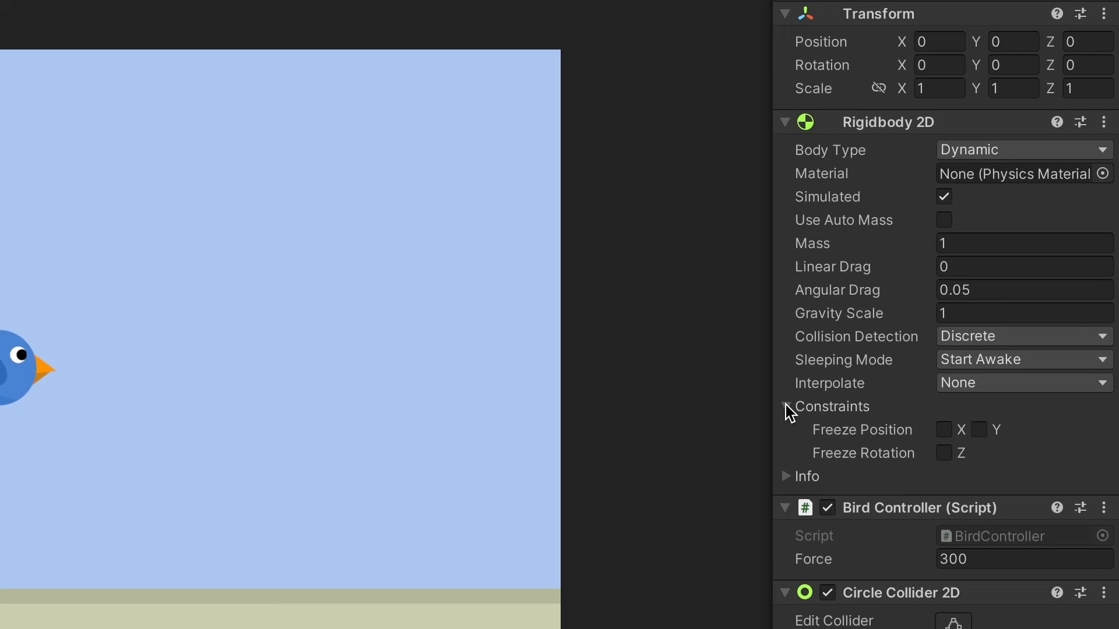
left_click(949, 456)
Play the game again, flapping the bird past the pipes to check its rotation during collisions, and stop play mode.
left_click(540, 8)
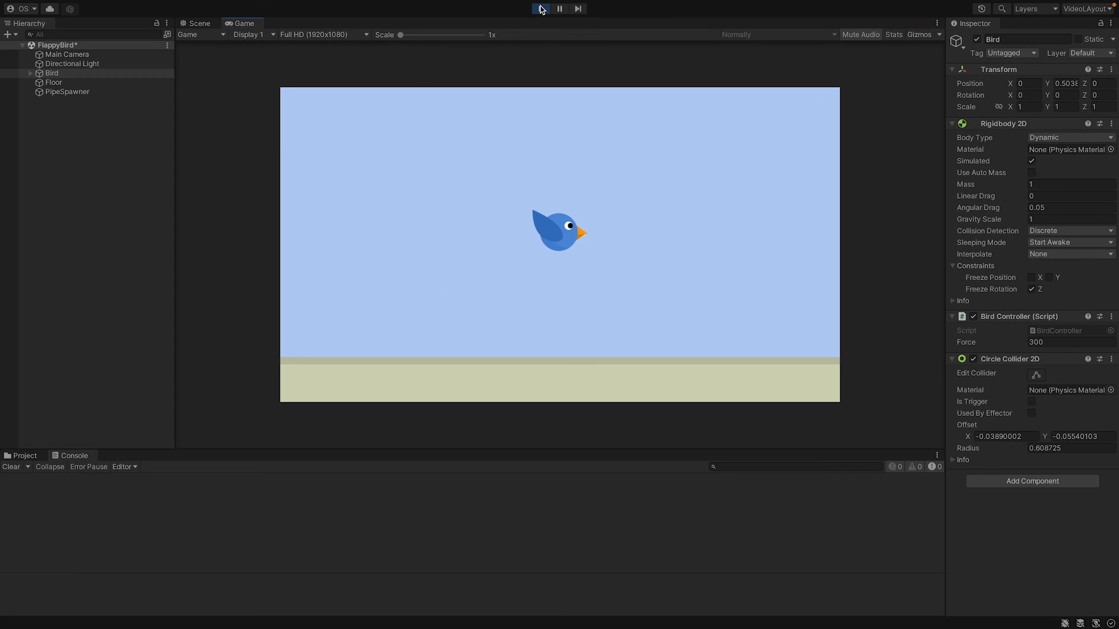
key("space")
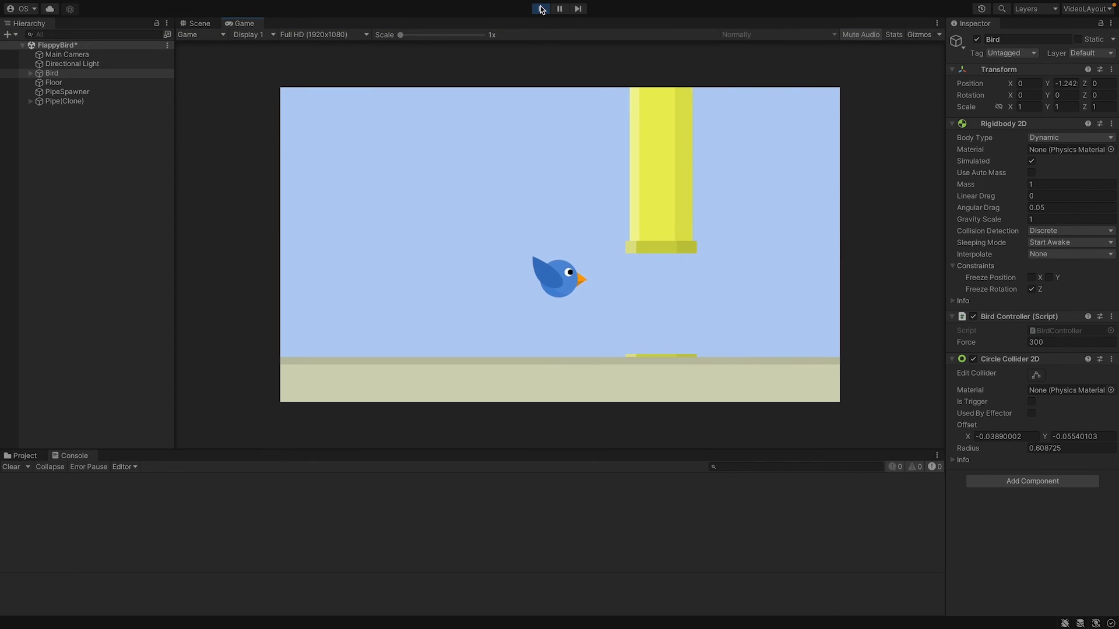
key("space")
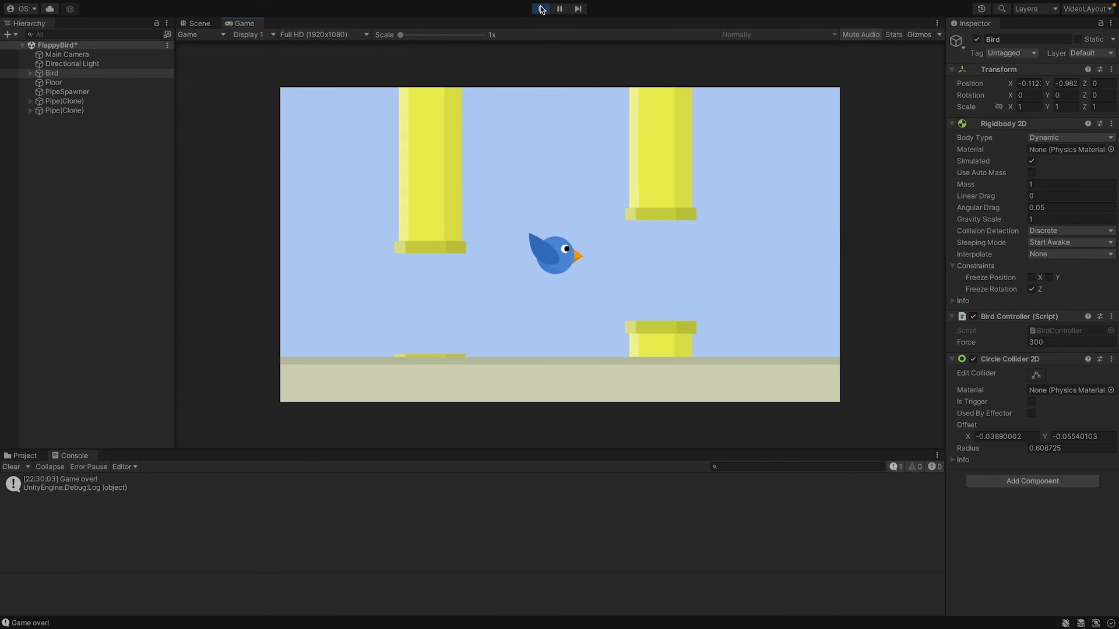
key("space")
key("space")
key("space")
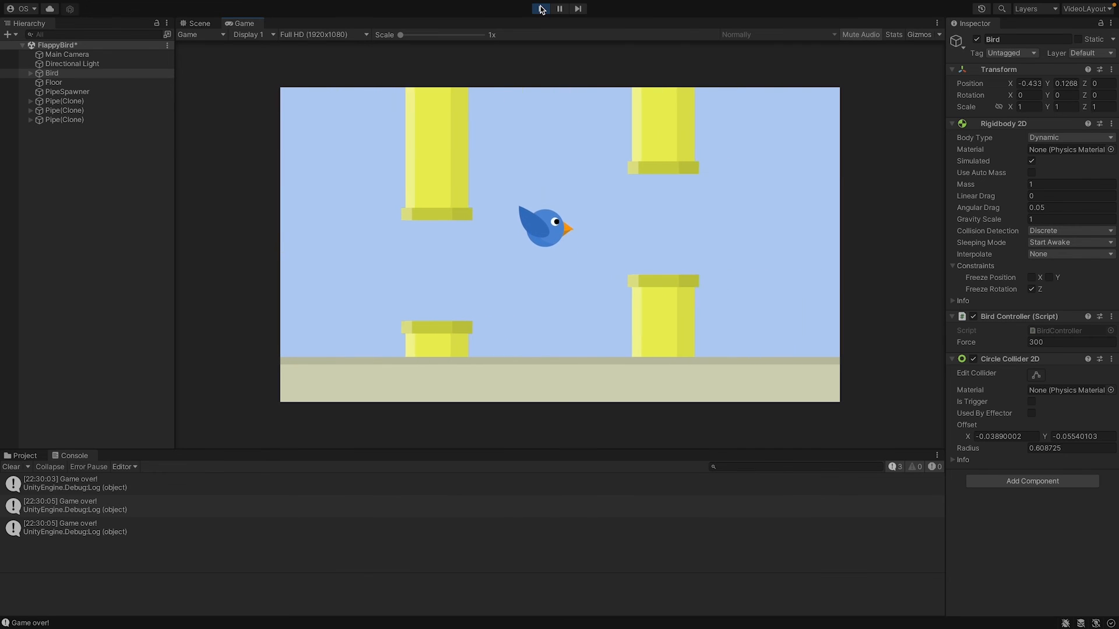
key("space")
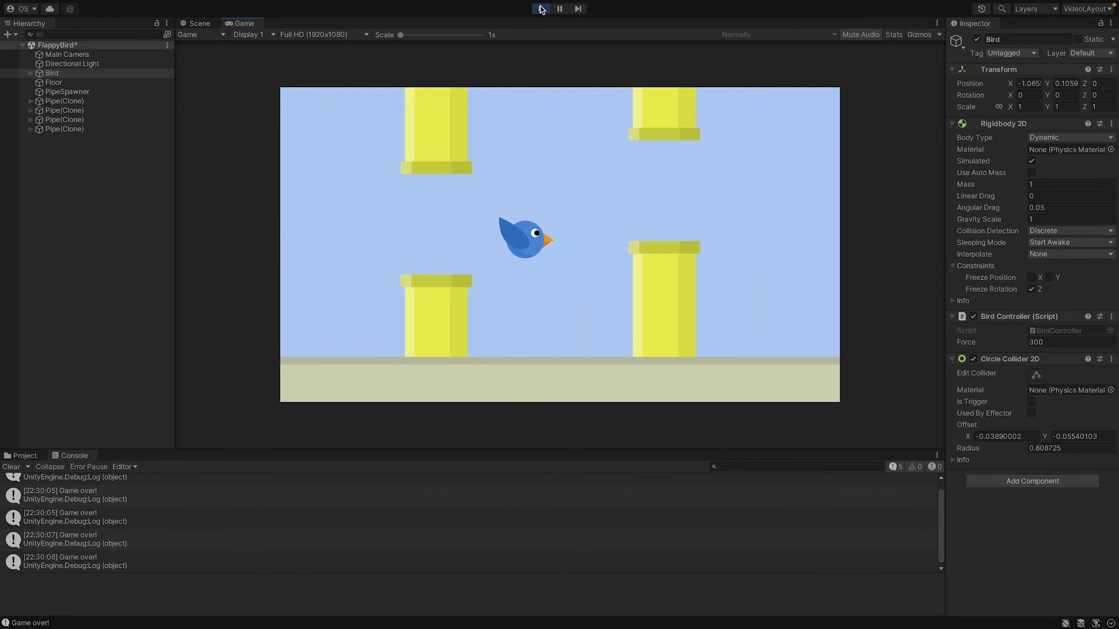
key("space")
left_click(541, 8)
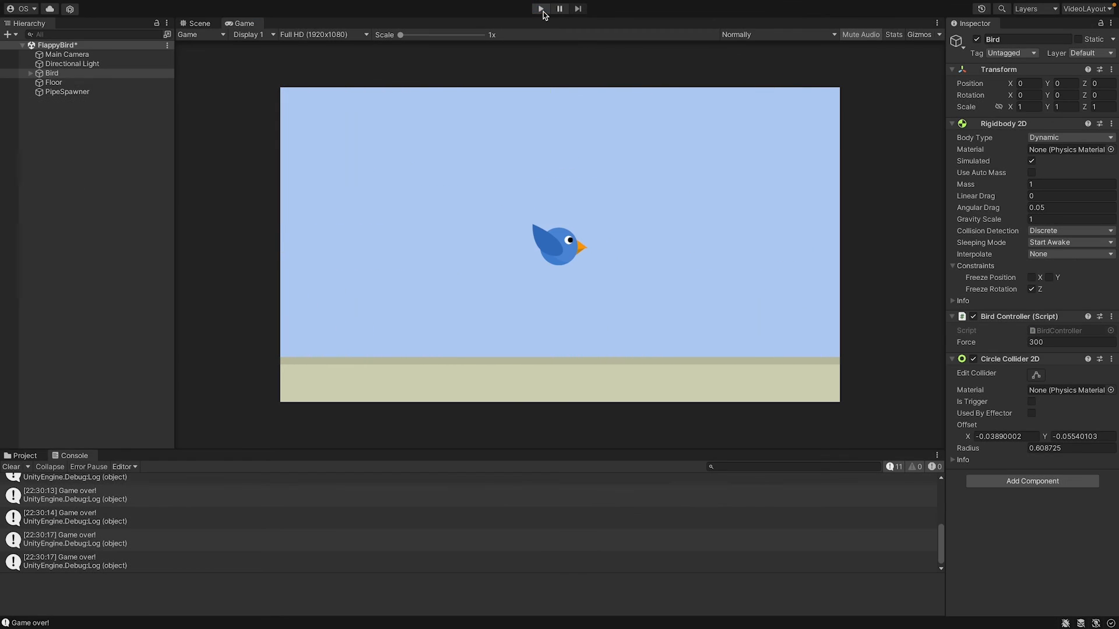